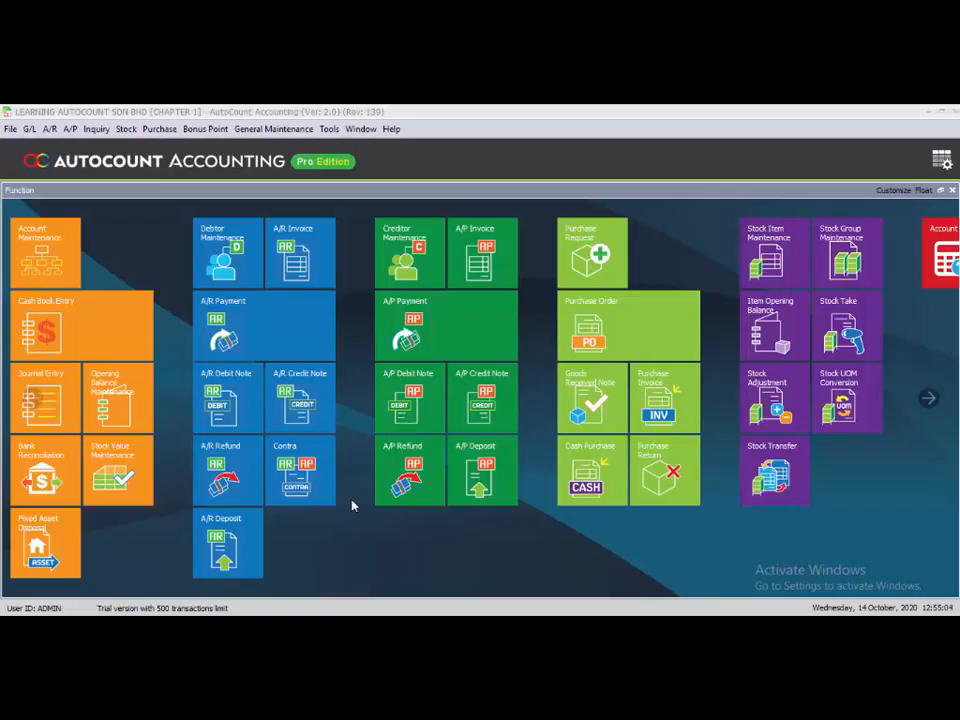
# Open the Debtor Statement Report and set its date range from 01/01/2020 to 31/01/2020
pyautogui.click(52, 130)
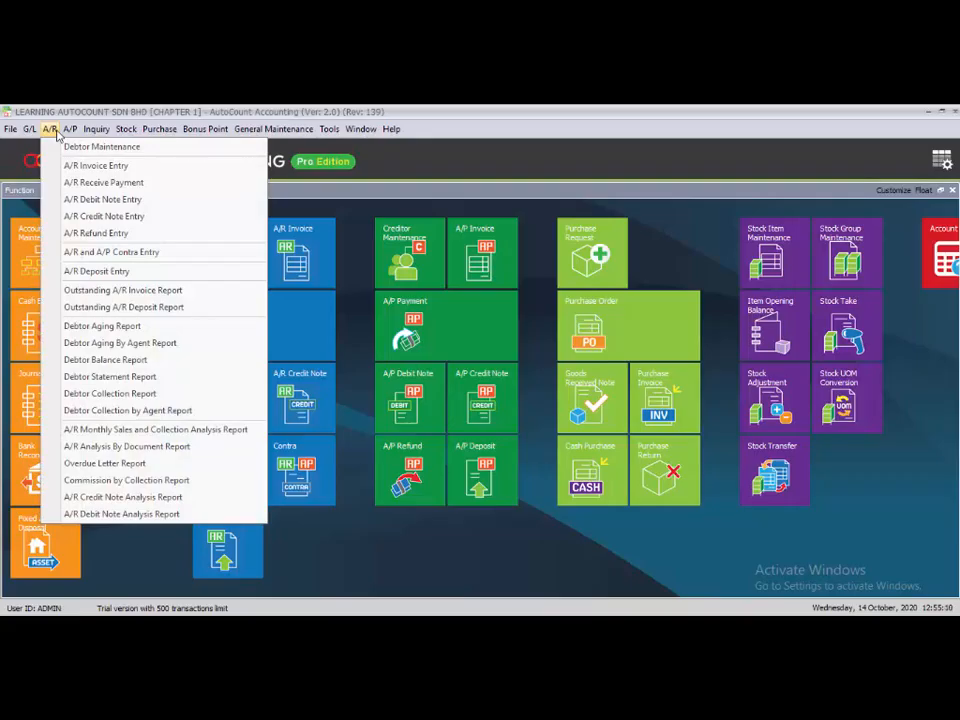
pyautogui.click(130, 377)
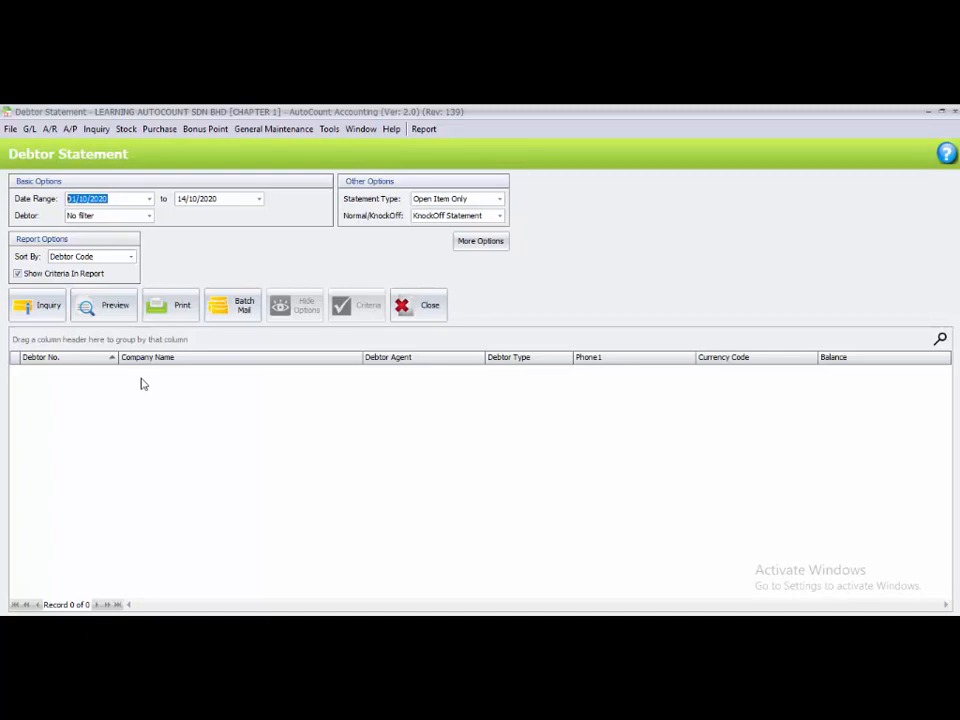
pyautogui.click(70, 199)
pyautogui.click(83, 199)
pyautogui.write('01')
pyautogui.click(184, 198)
pyautogui.write('31/01')
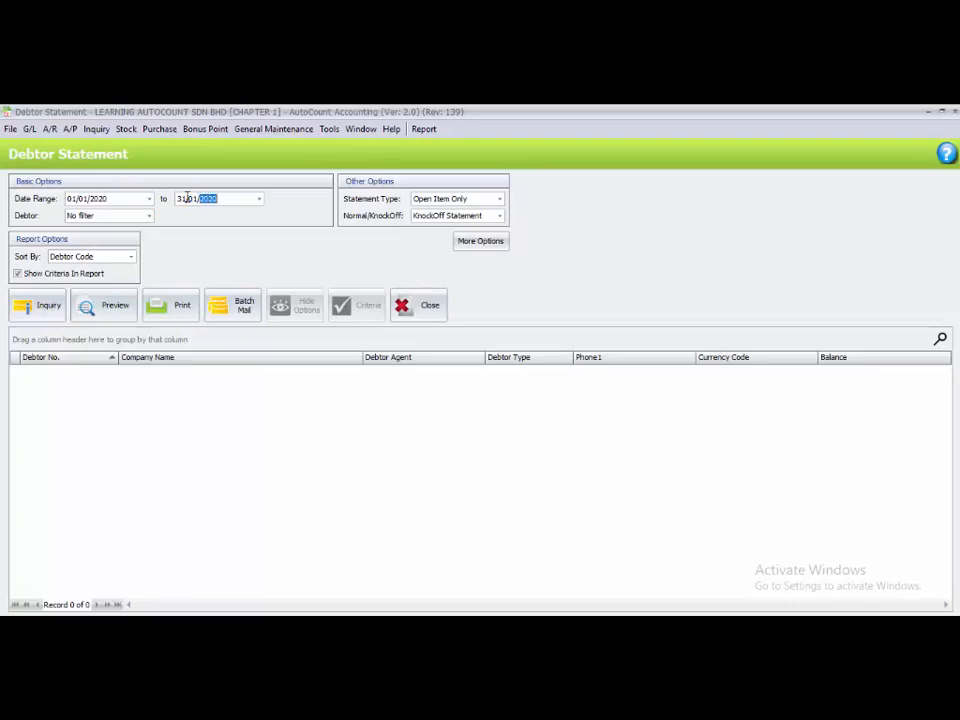
# Filter the debtor statement by multi-select so that it covers only CUSTOMER 1
pyautogui.click(149, 216)
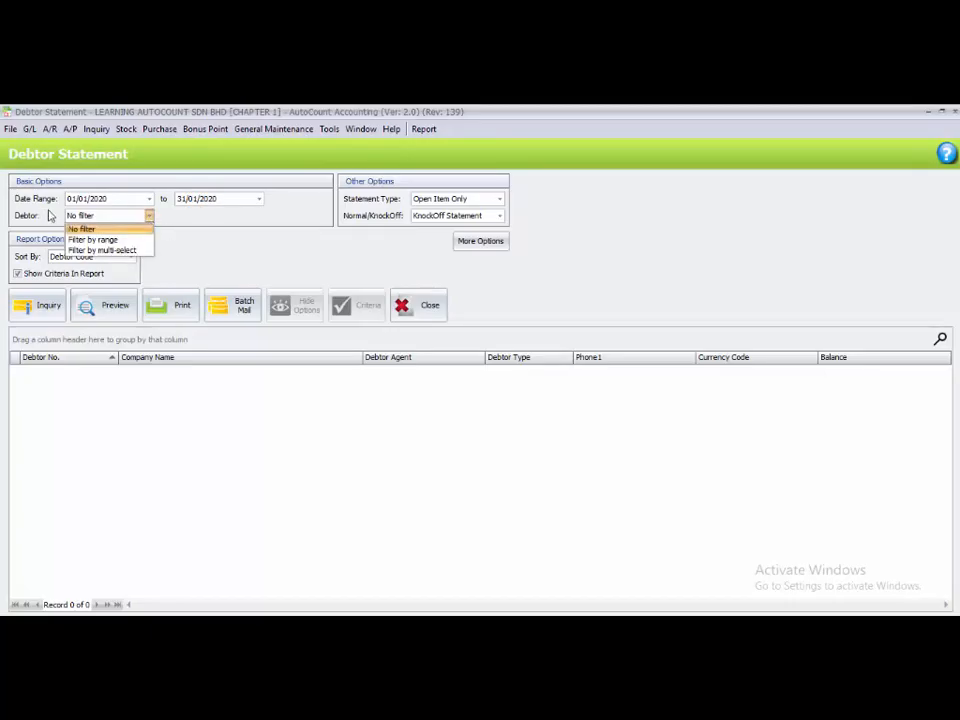
pyautogui.click(105, 250)
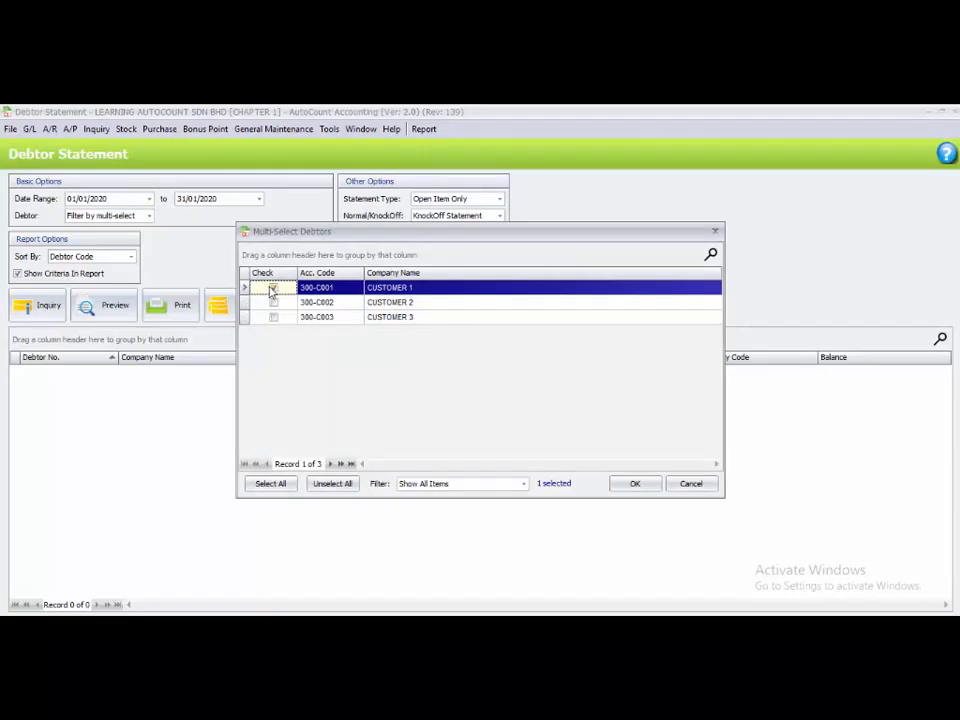
pyautogui.click(632, 485)
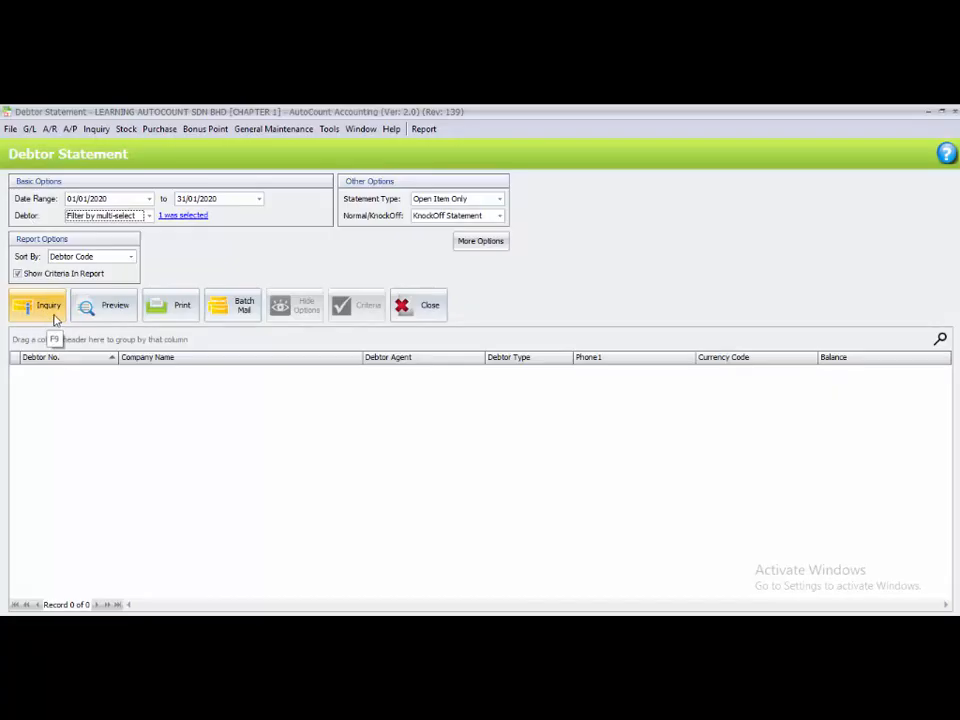
# Run the inquiry for CUSTOMER 1 and preview the Debtor Statement - 12 Months report down to its transaction lines
pyautogui.click(103, 310)
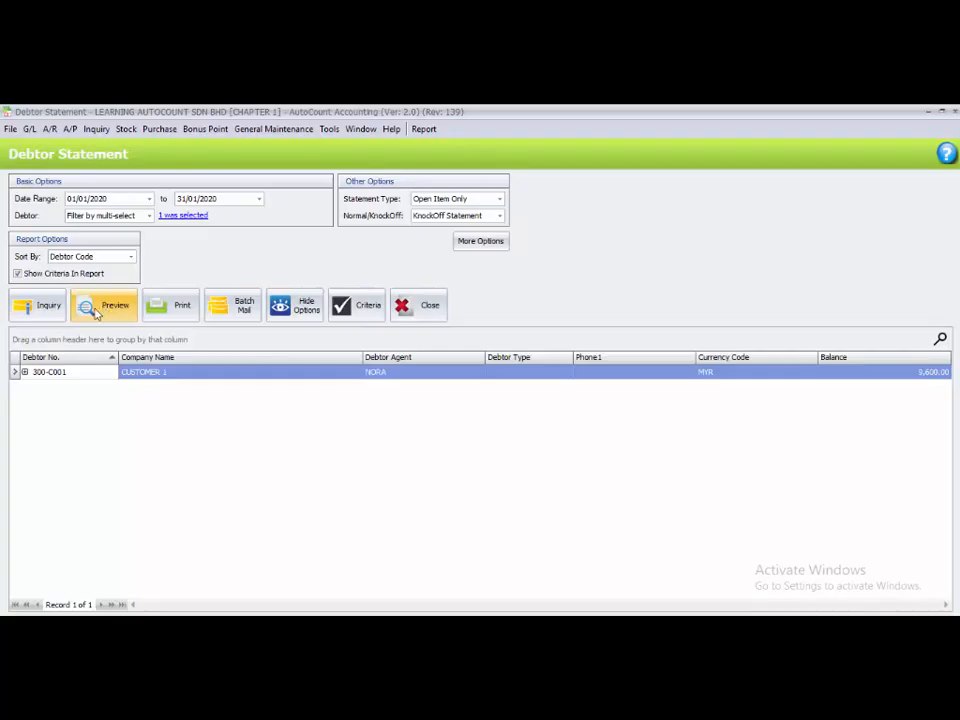
pyautogui.click(89, 376)
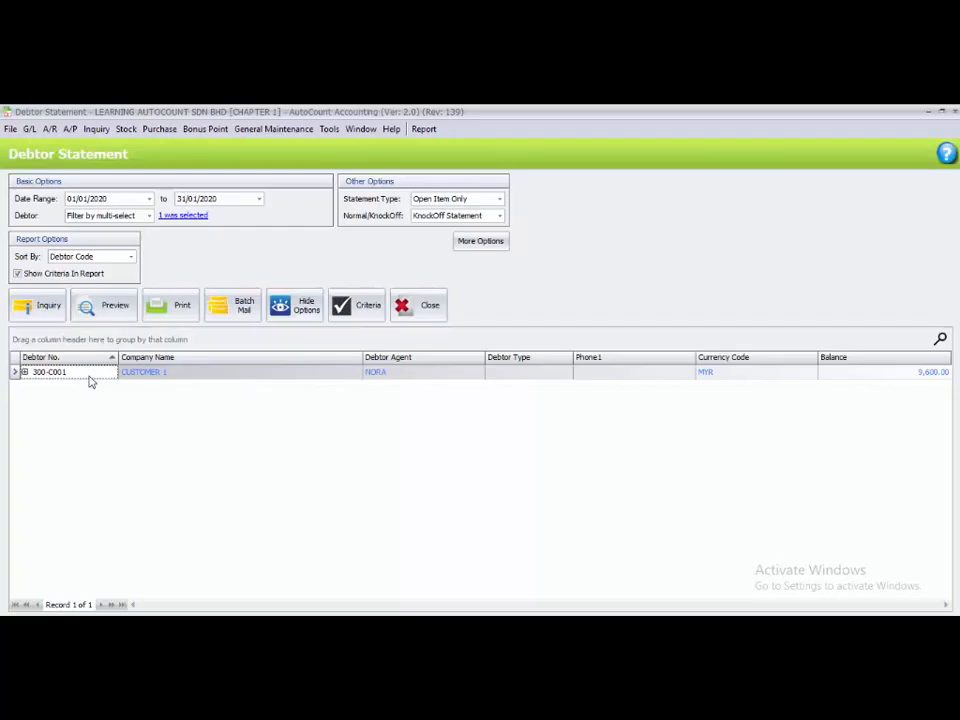
pyautogui.click(111, 305)
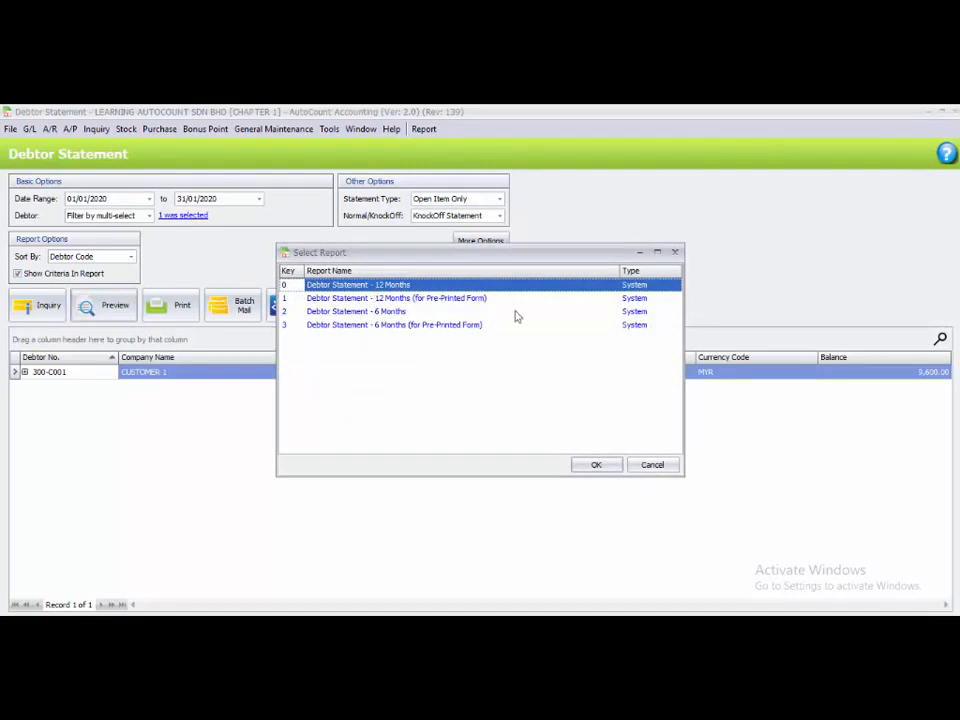
pyautogui.click(601, 471)
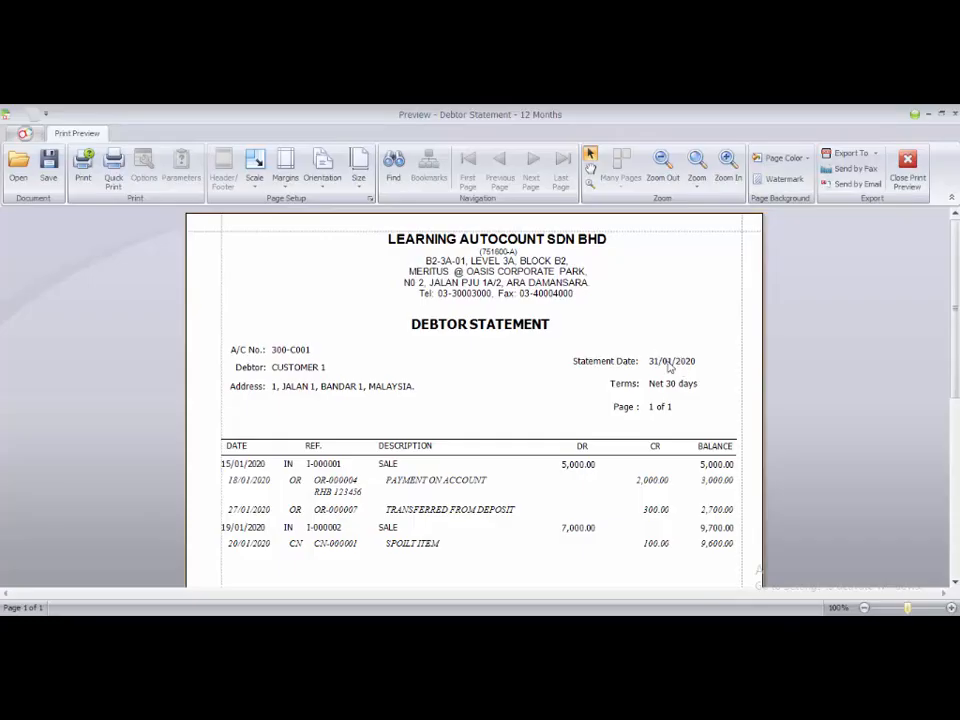
pyautogui.scroll(-1, 555, 479)
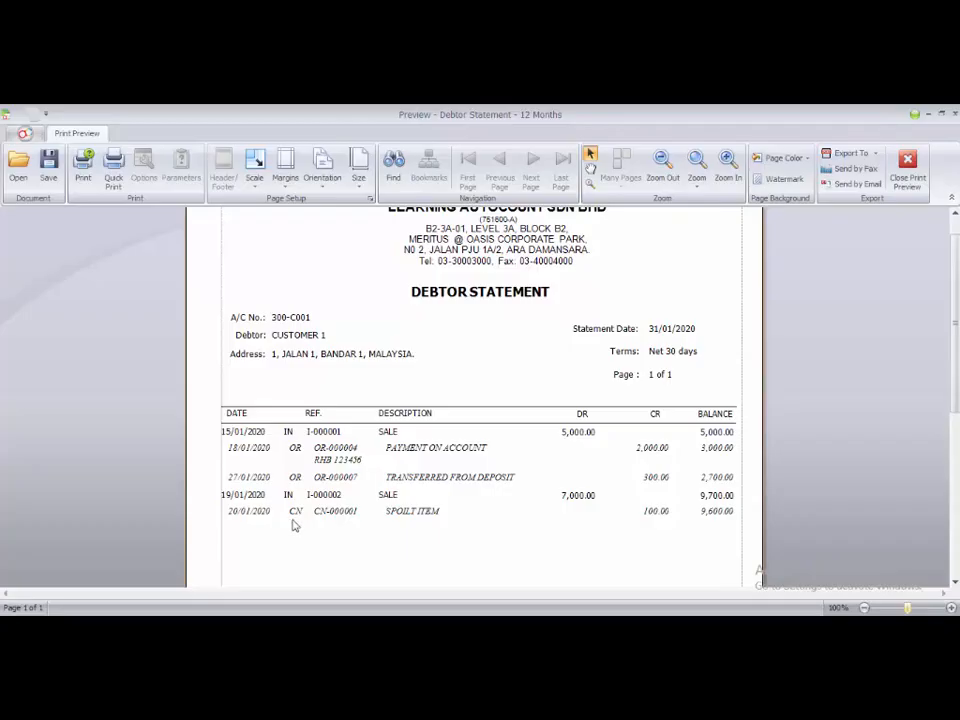
# Open the SPOILT ITEM credit note from the statement preview for editing and set its ITEM 1236 amount to 110.00
pyautogui.click(655, 516)
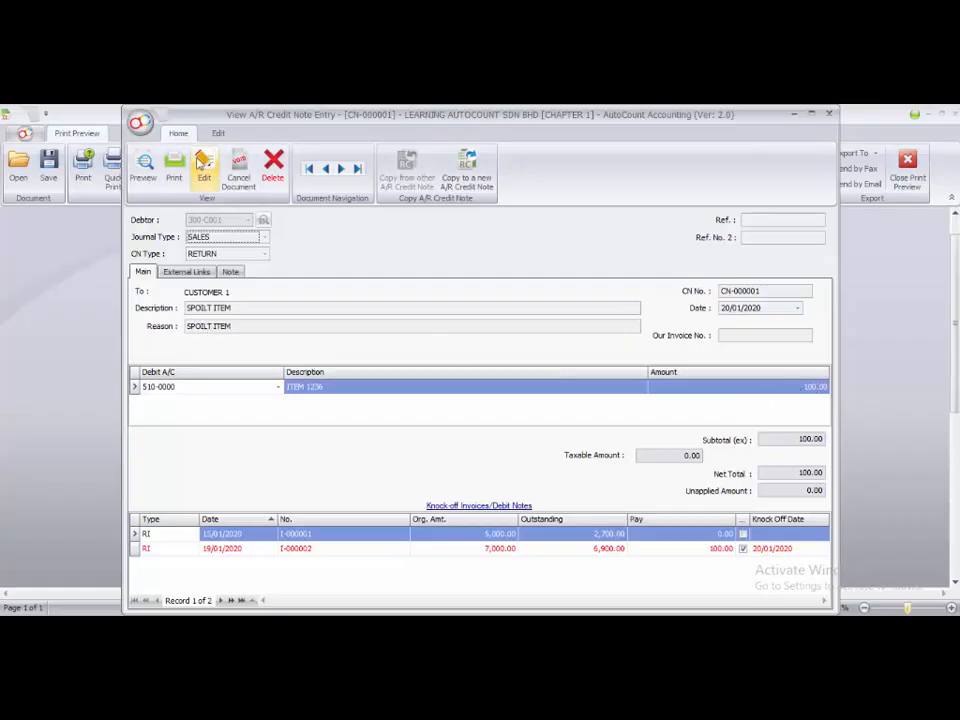
pyautogui.click(204, 166)
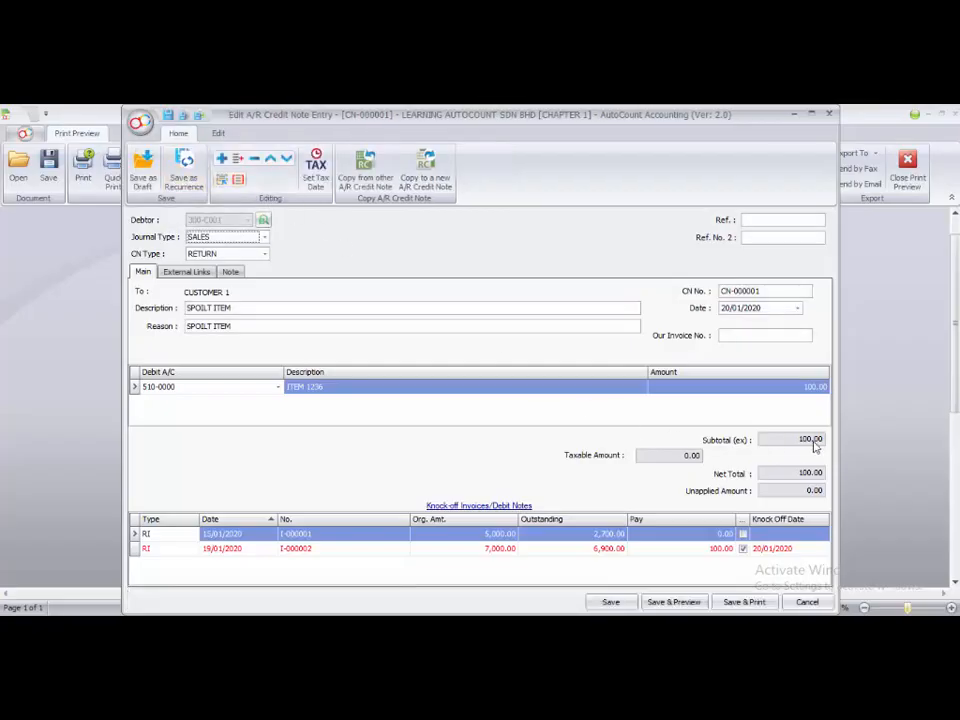
pyautogui.click(816, 389)
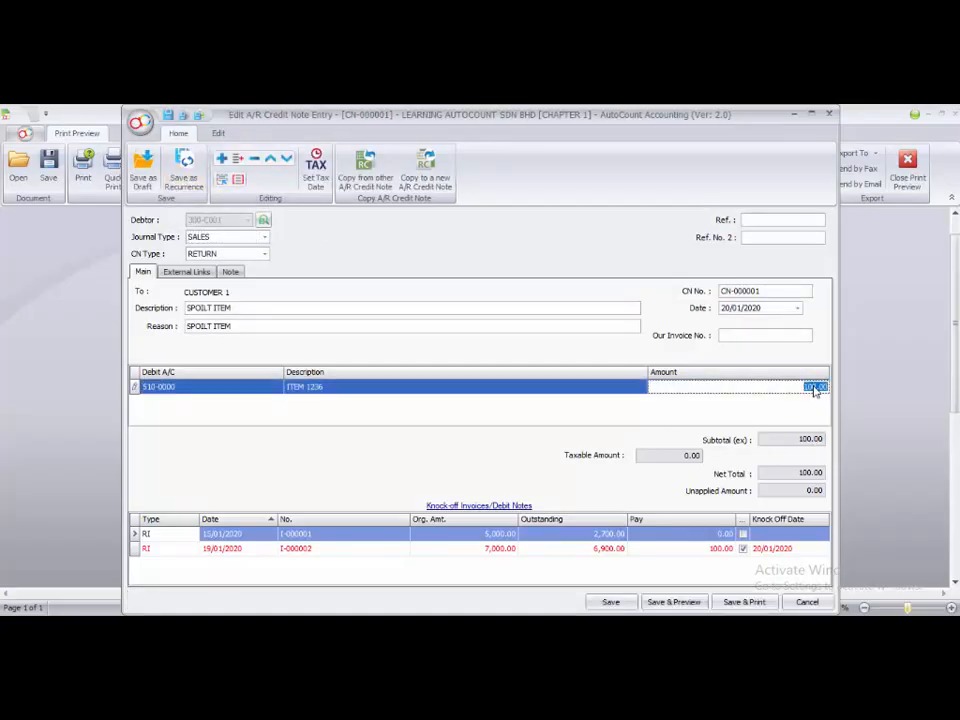
pyautogui.press('BackSpace')
pyautogui.write('100')
pyautogui.press('Return')
# Reapply the credit note's full amount to the 19/01/2020 invoice and save the credit note
pyautogui.click(743, 549)
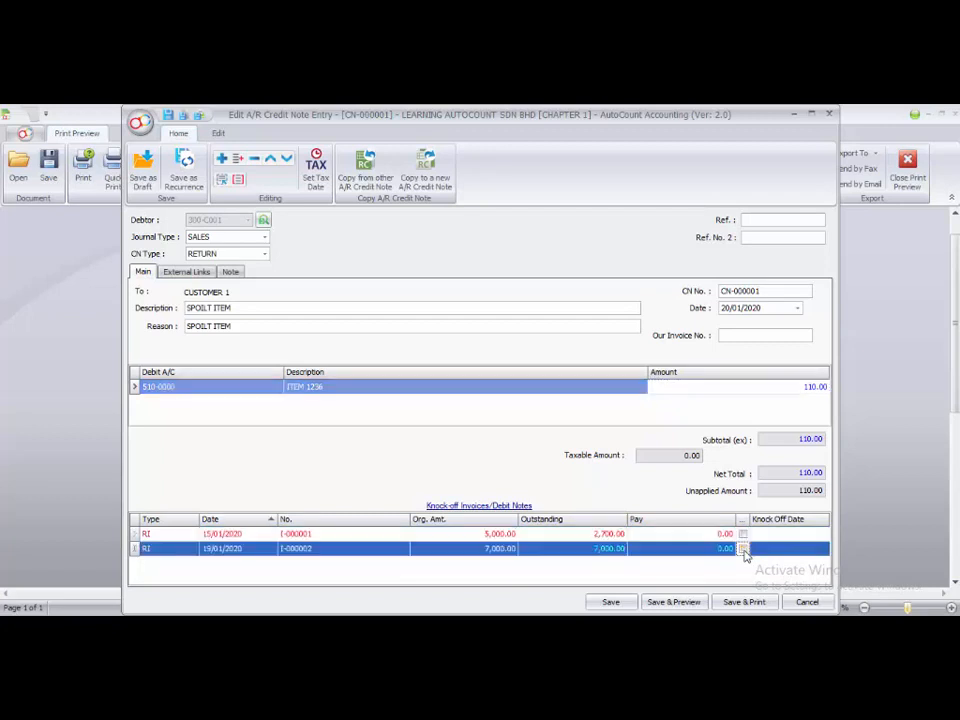
pyautogui.click(743, 549)
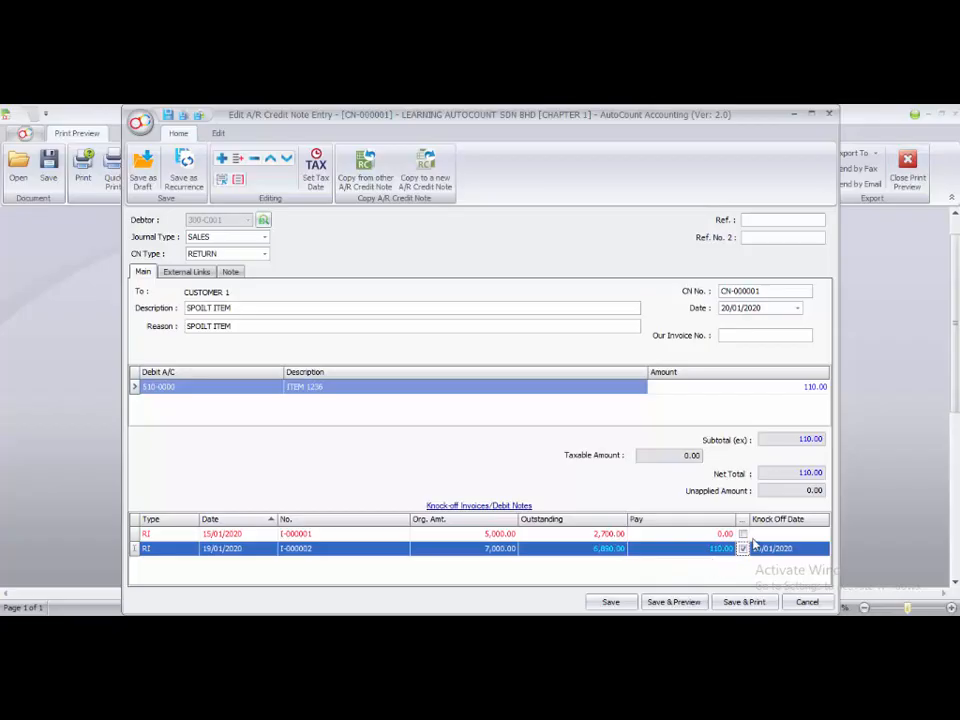
pyautogui.click(611, 603)
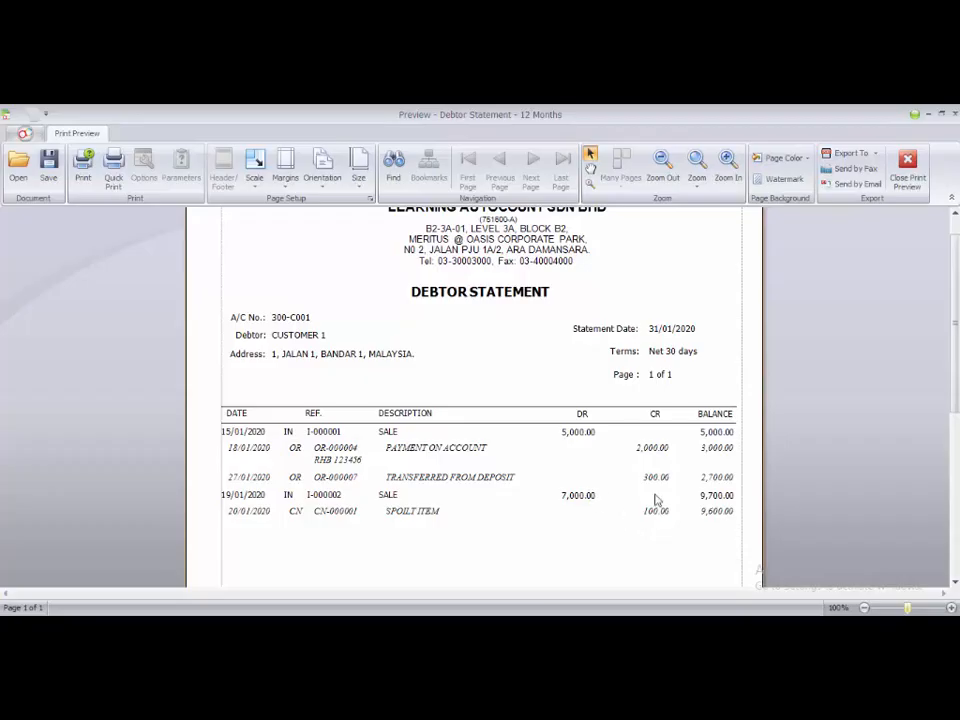
# Refresh the debtor statement inquiry, preview the 12 Months report again to check the credit note line, and close the report
pyautogui.click(908, 165)
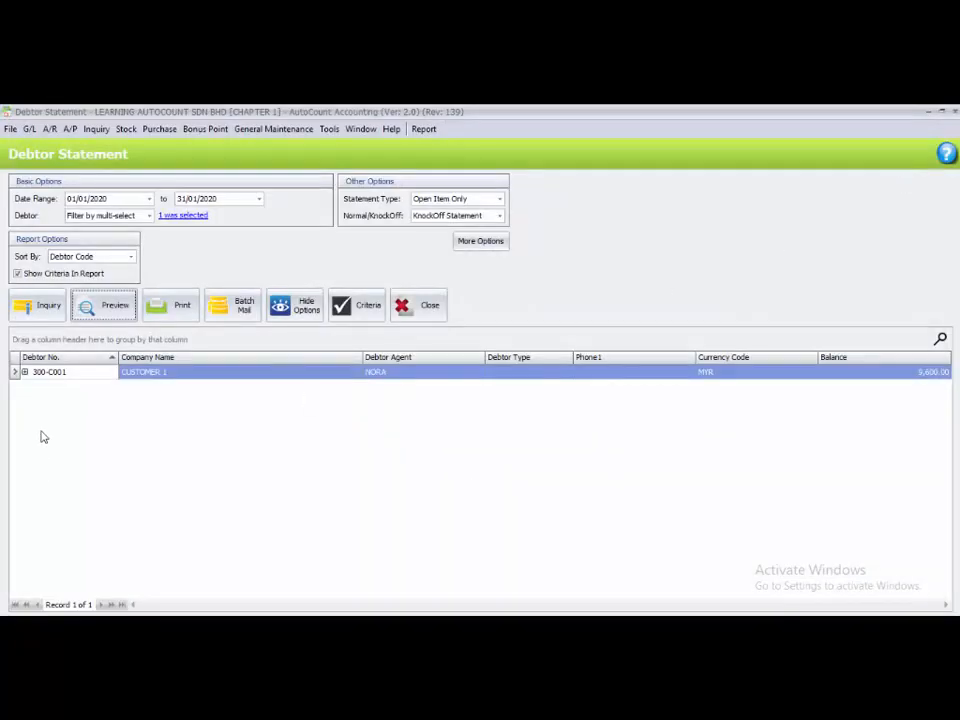
pyautogui.click(39, 309)
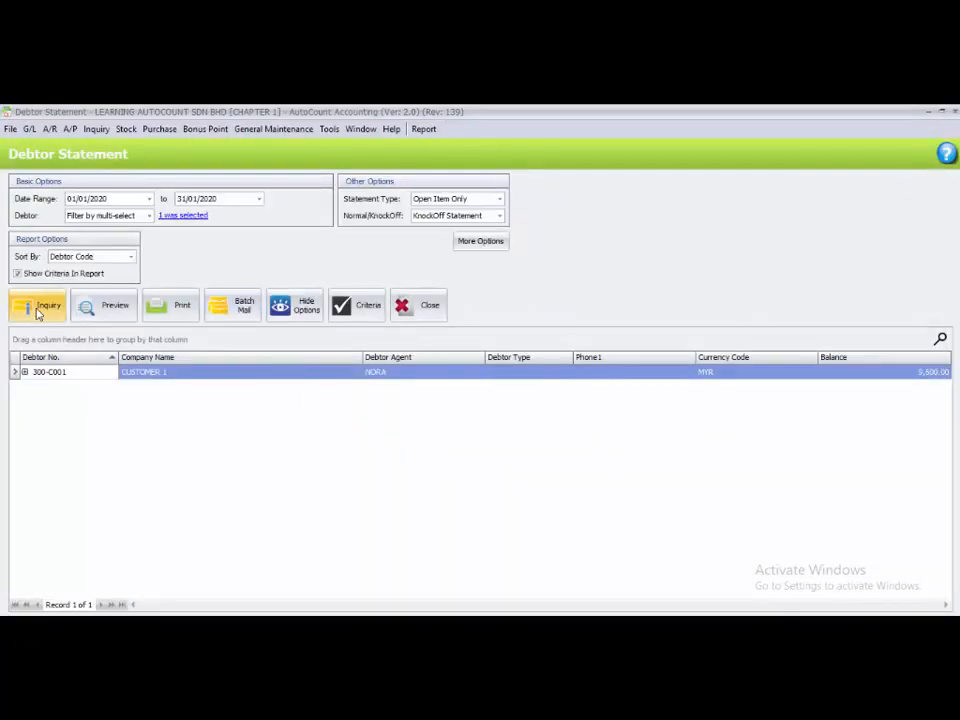
pyautogui.click(106, 311)
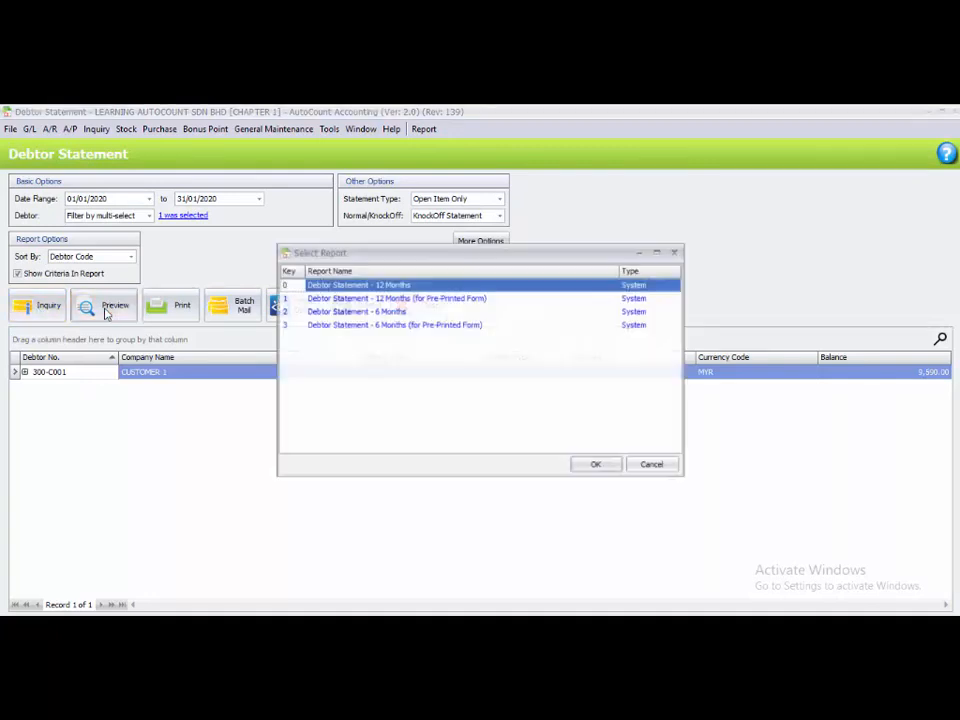
pyautogui.click(595, 465)
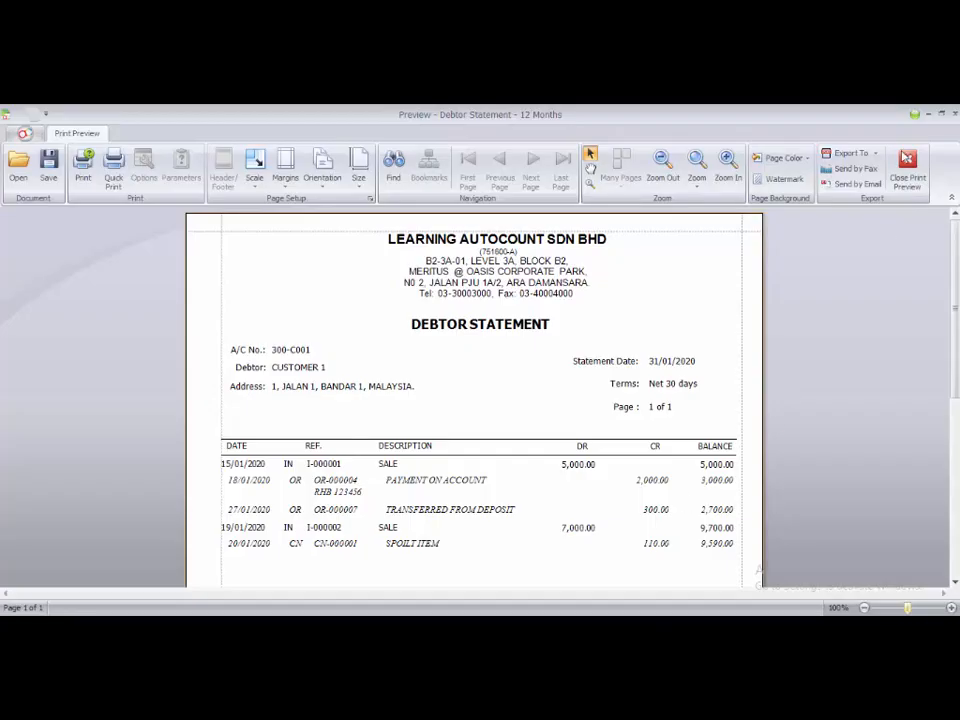
pyautogui.click(906, 168)
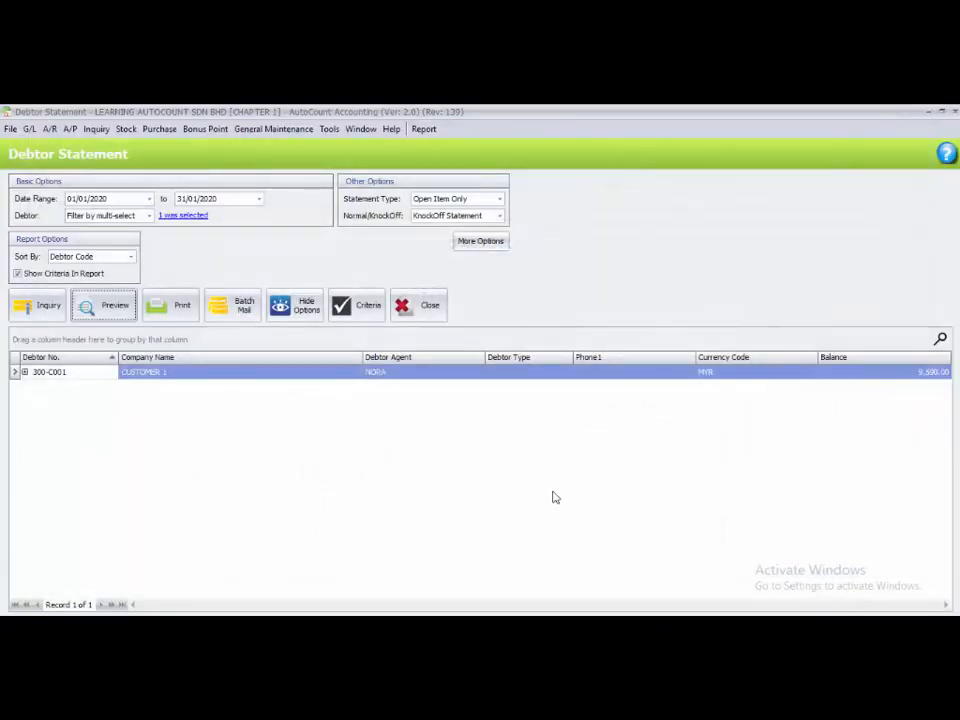
pyautogui.click(955, 116)
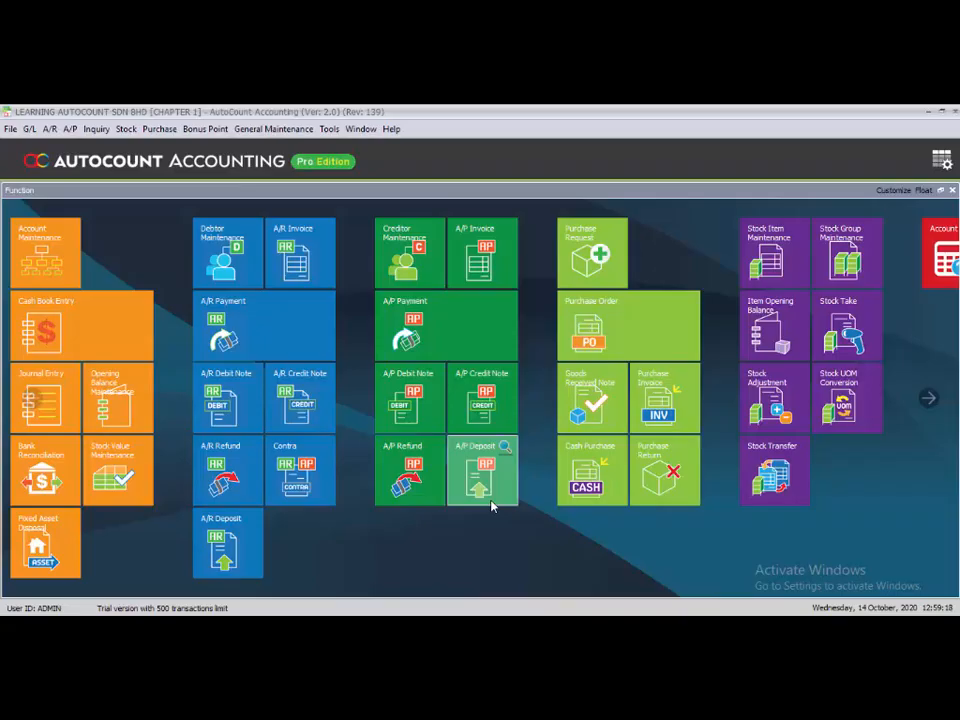
# Edit the 18/01/2020 A/R payment from CUSTOMER 1, mark its cheque as returned (RCHQ), and save it
pyautogui.click(276, 331)
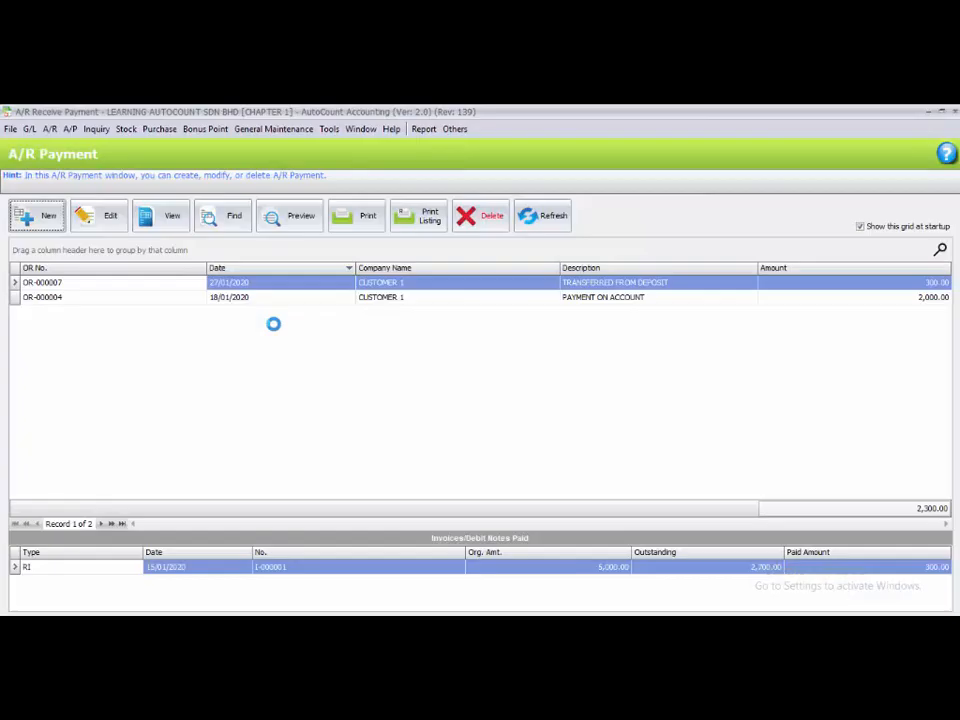
pyautogui.click(118, 298)
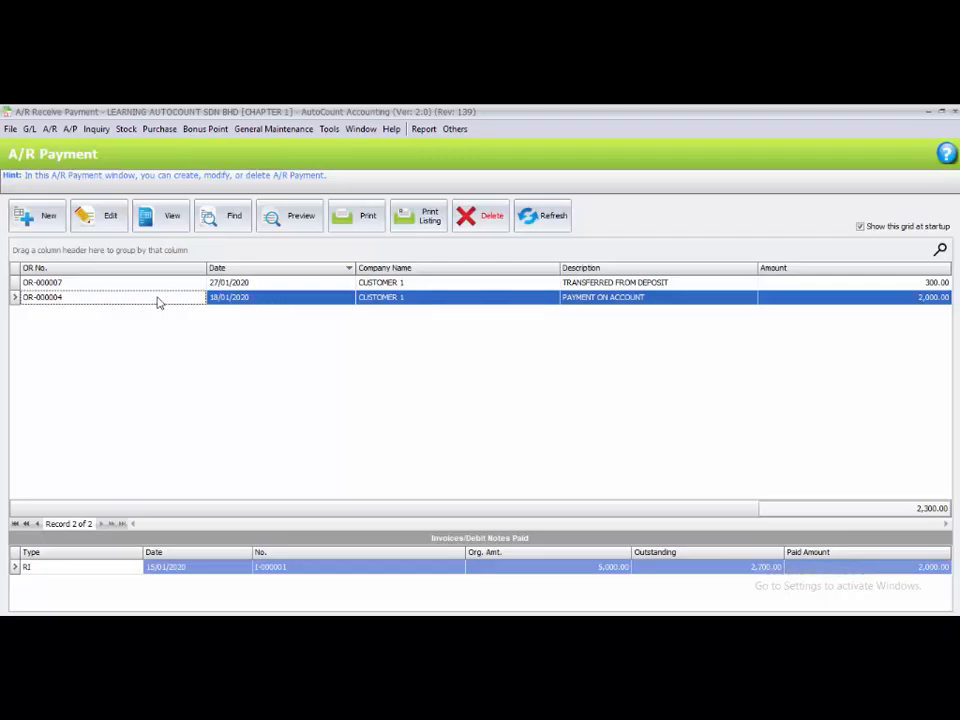
pyautogui.click(110, 217)
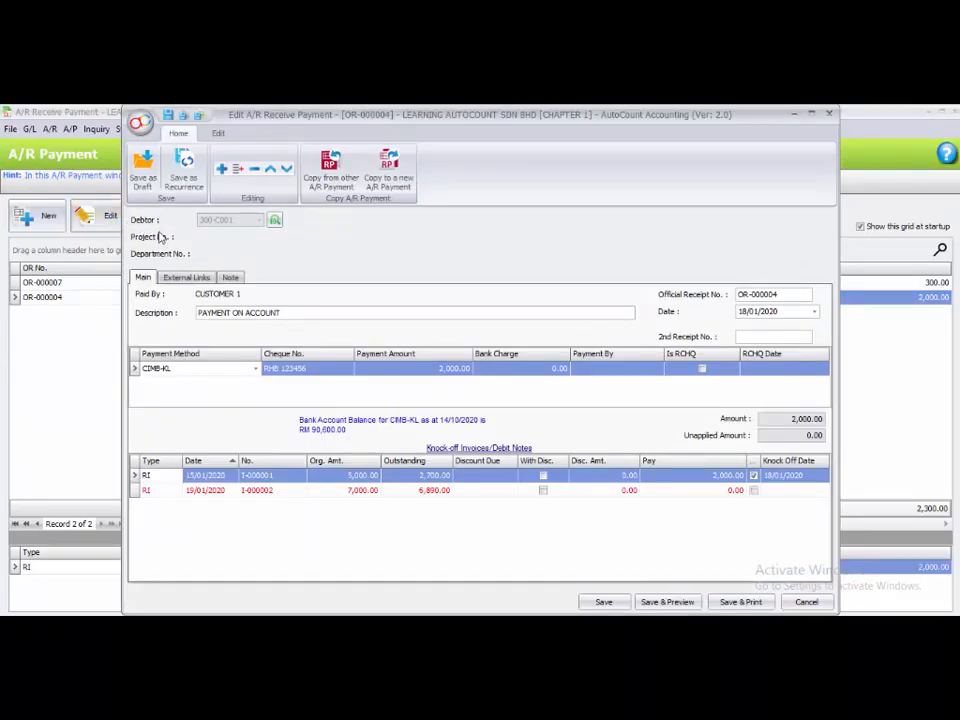
pyautogui.click(702, 370)
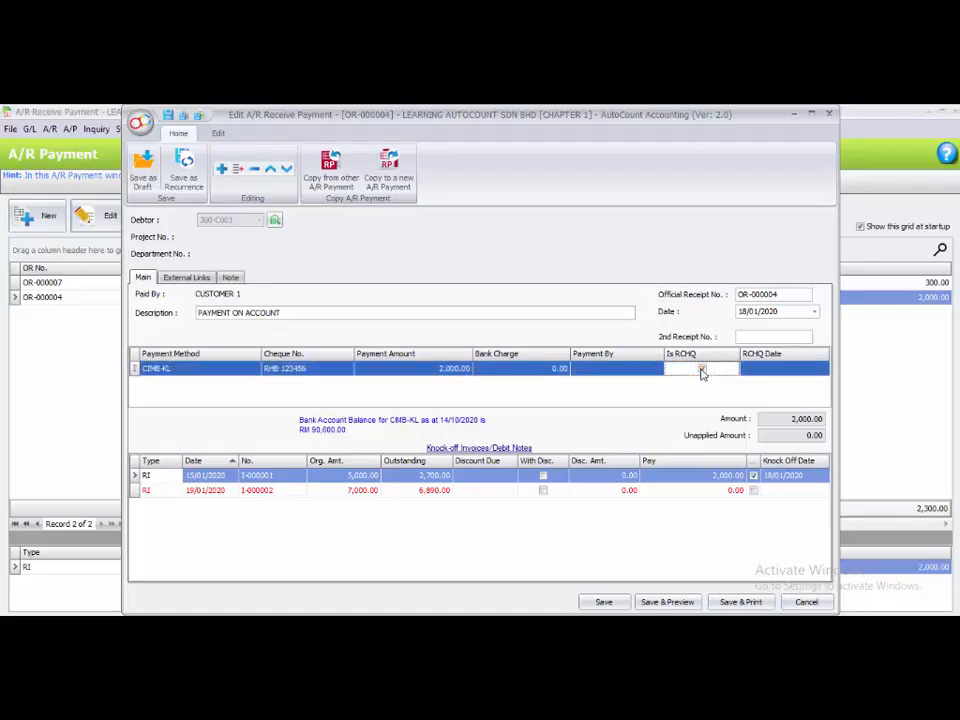
pyautogui.click(702, 370)
pyautogui.click(684, 540)
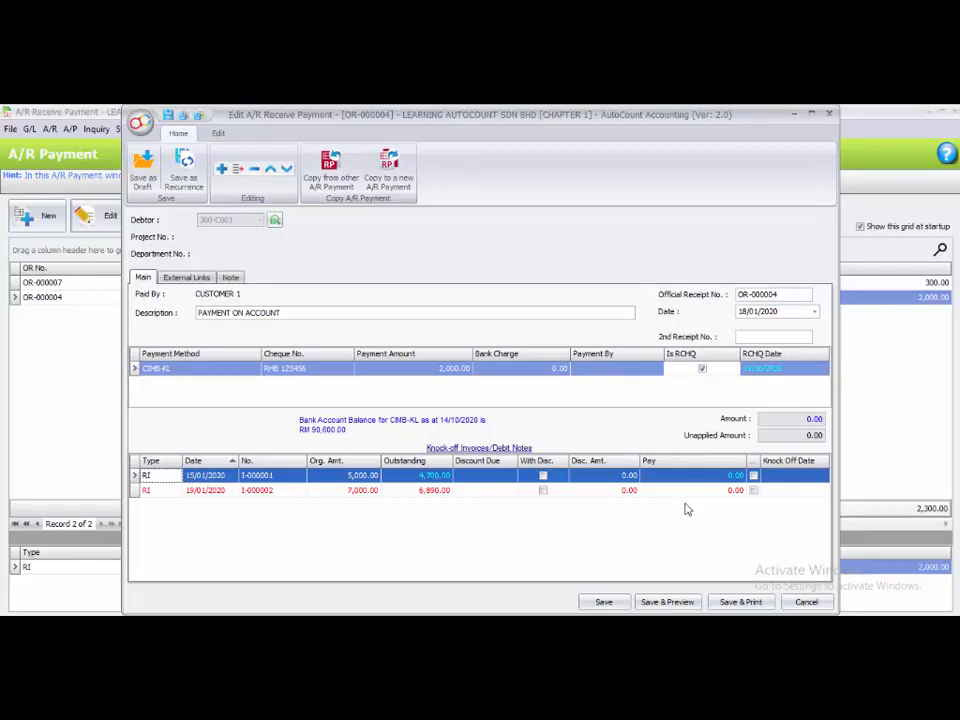
pyautogui.click(604, 602)
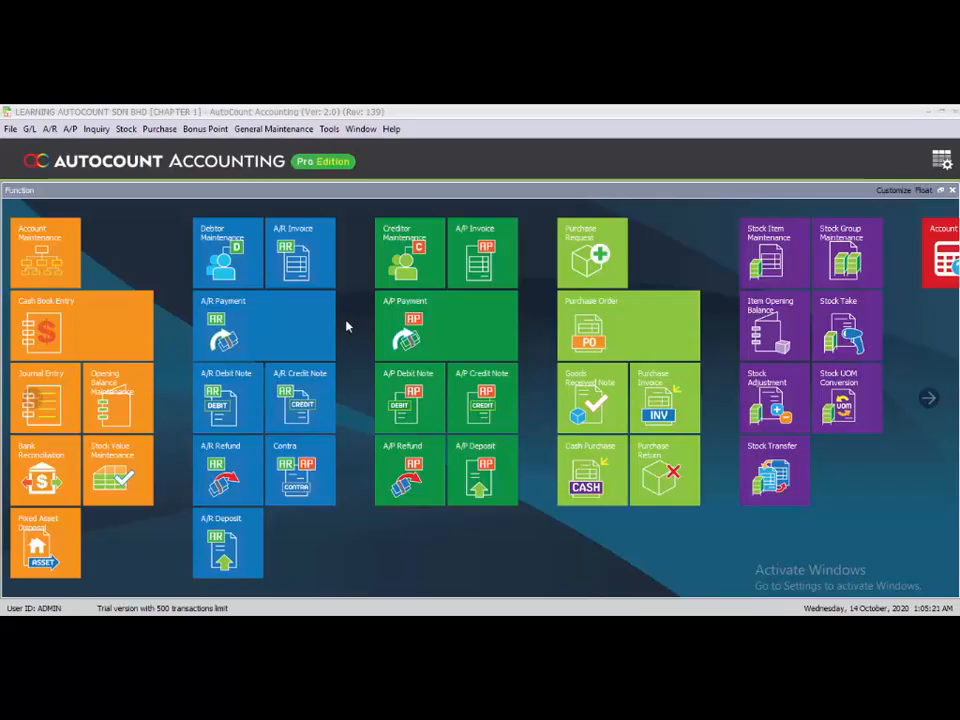
# Start a new A/R payment for debtor CUSTOMER 1 and date it 05/02/2020
pyautogui.click(346, 326)
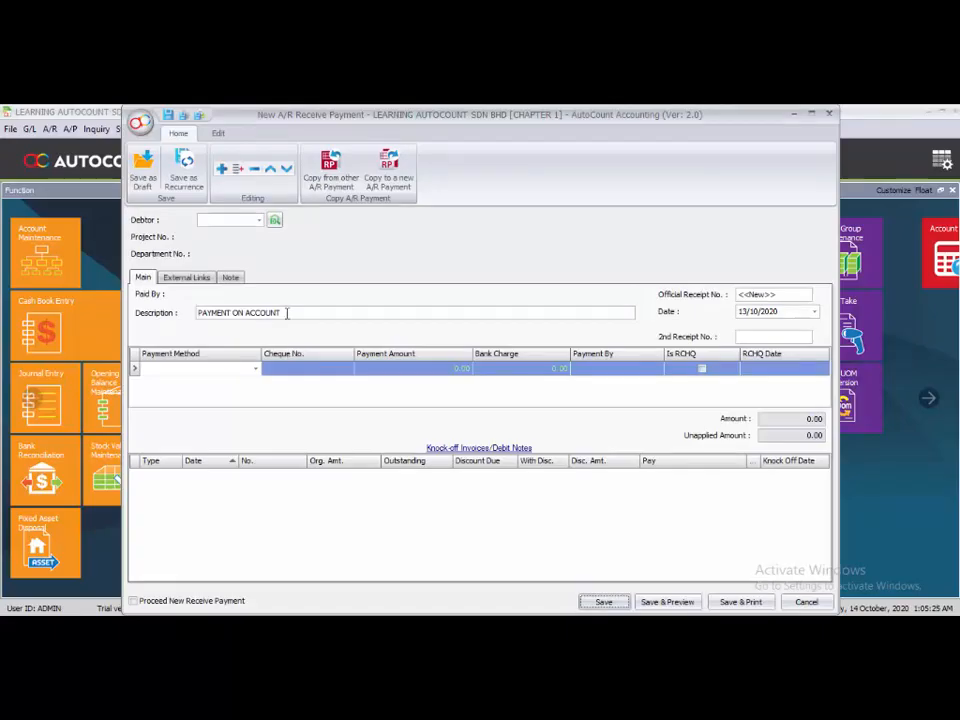
pyautogui.click(259, 219)
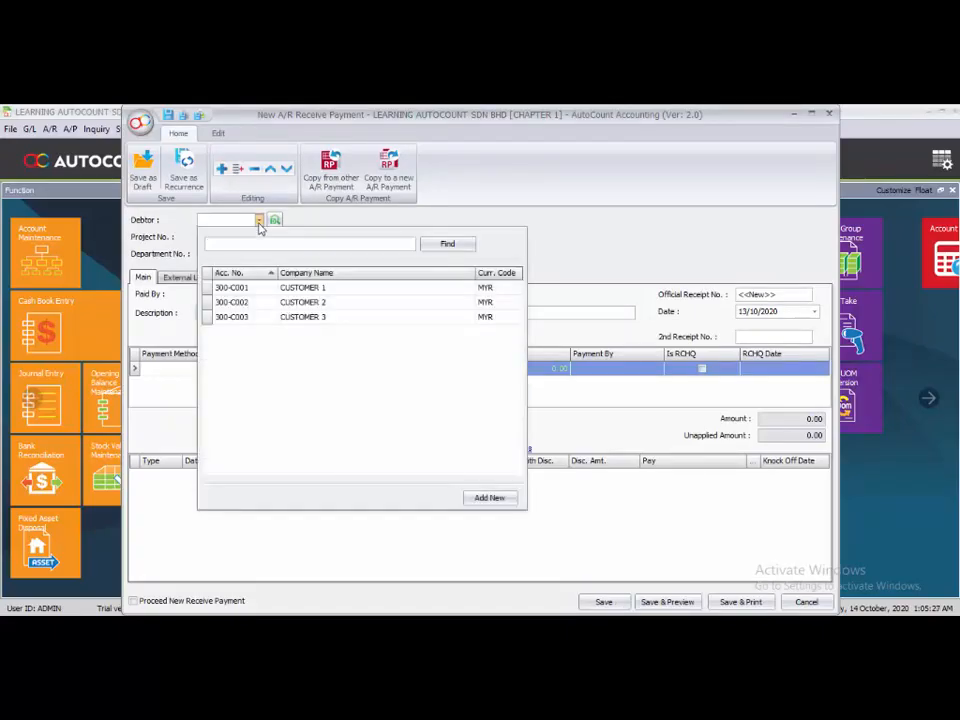
pyautogui.click(255, 290)
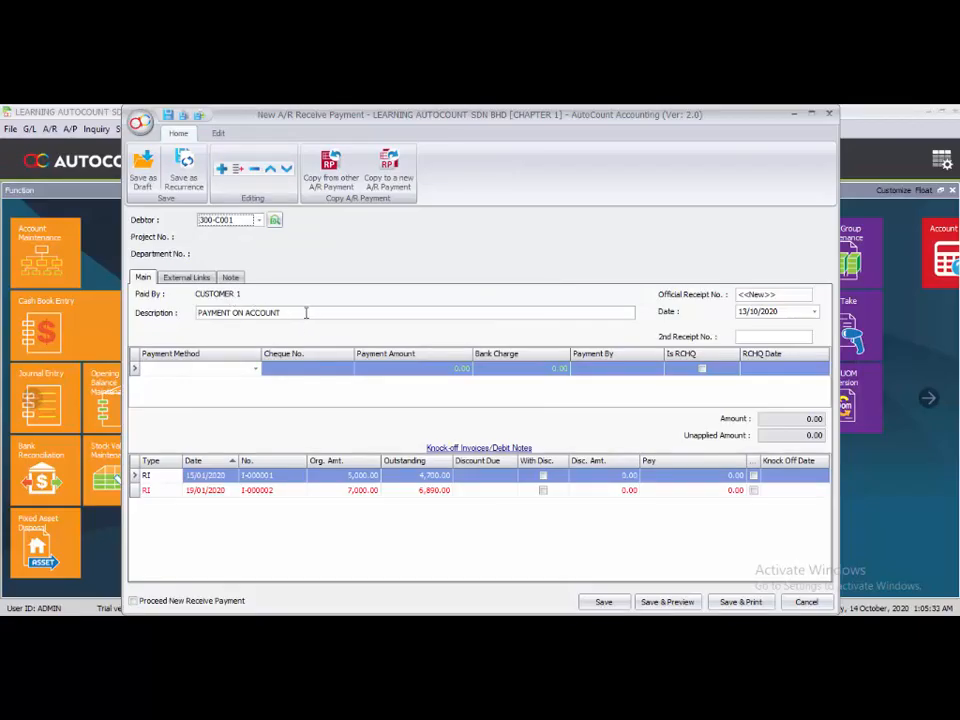
pyautogui.click(743, 312)
pyautogui.write('01/')
pyautogui.write('02')
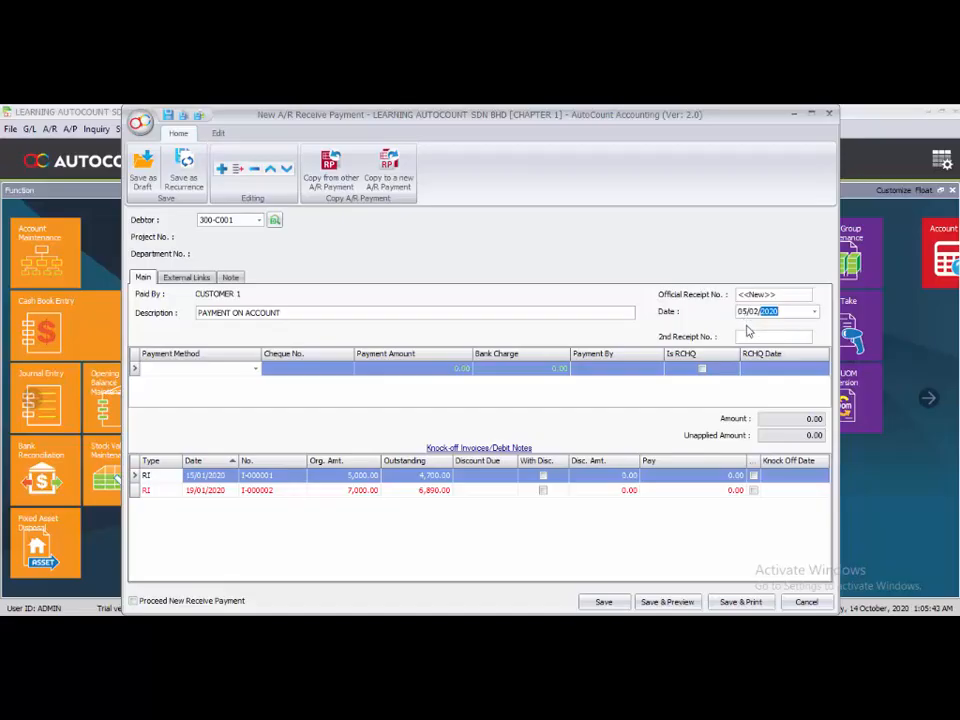
# Add a CIMB-KL payment line with cheque number RHB 123477 and a payment amount of 2,000
pyautogui.click(255, 370)
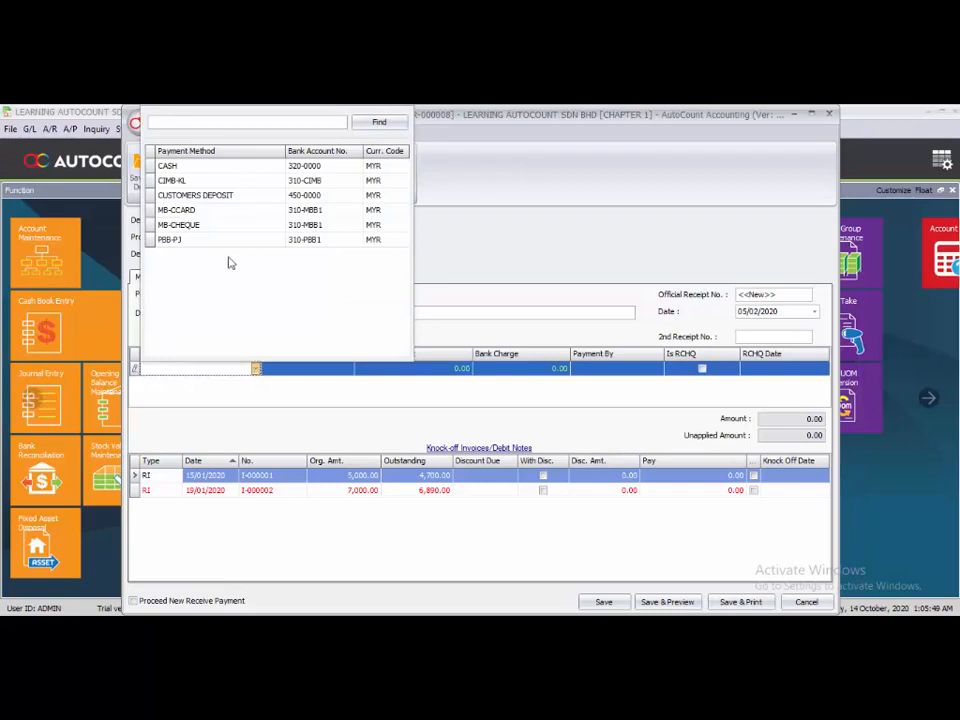
pyautogui.click(216, 181)
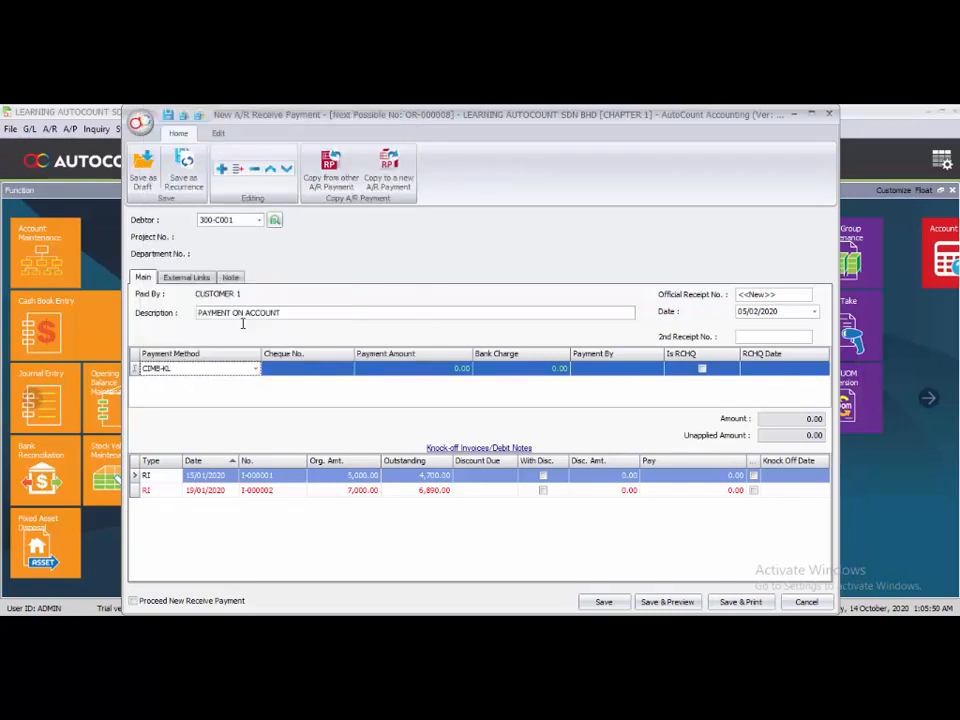
pyautogui.click(293, 371)
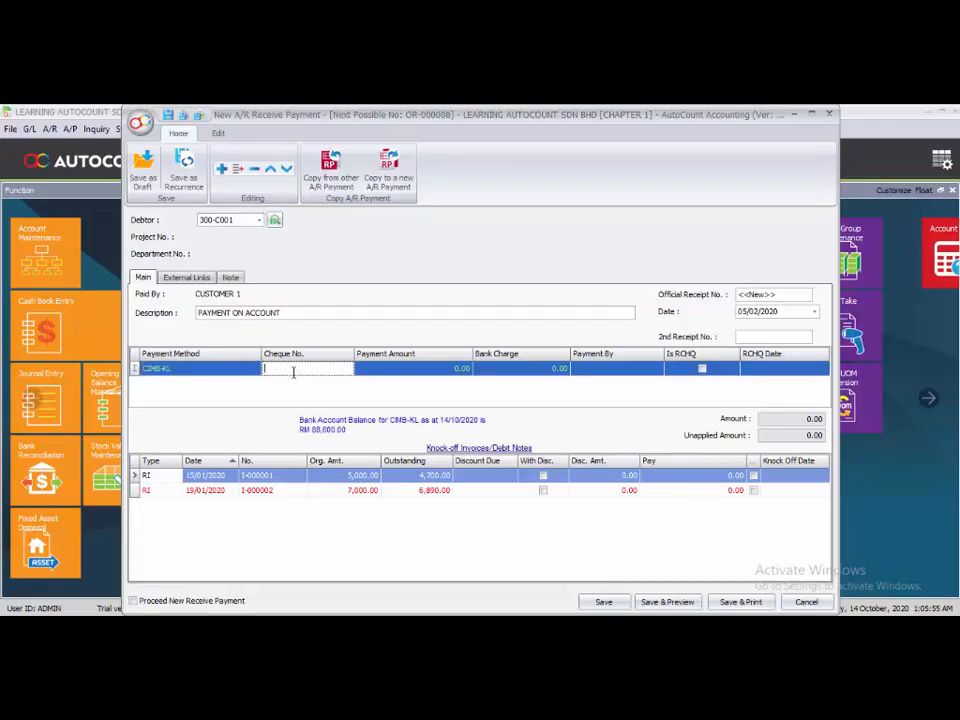
pyautogui.write('RHB')
pyautogui.write(' 123456')
pyautogui.click(455, 371)
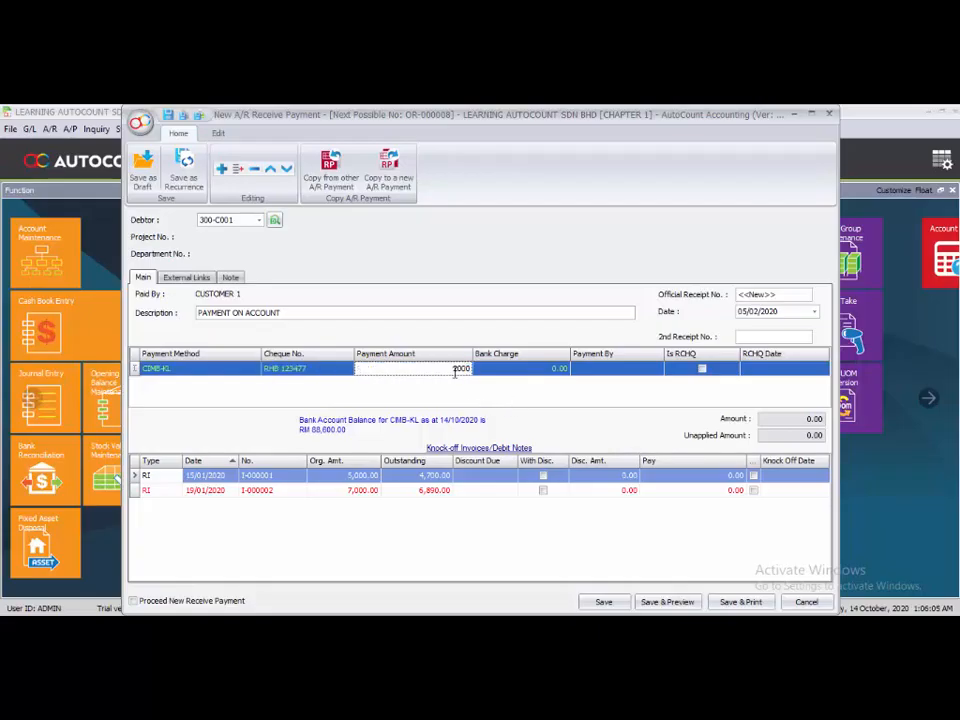
# Knock off the full payment against the 15/01/2020 invoice I-000001 and save the payment
pyautogui.click(477, 574)
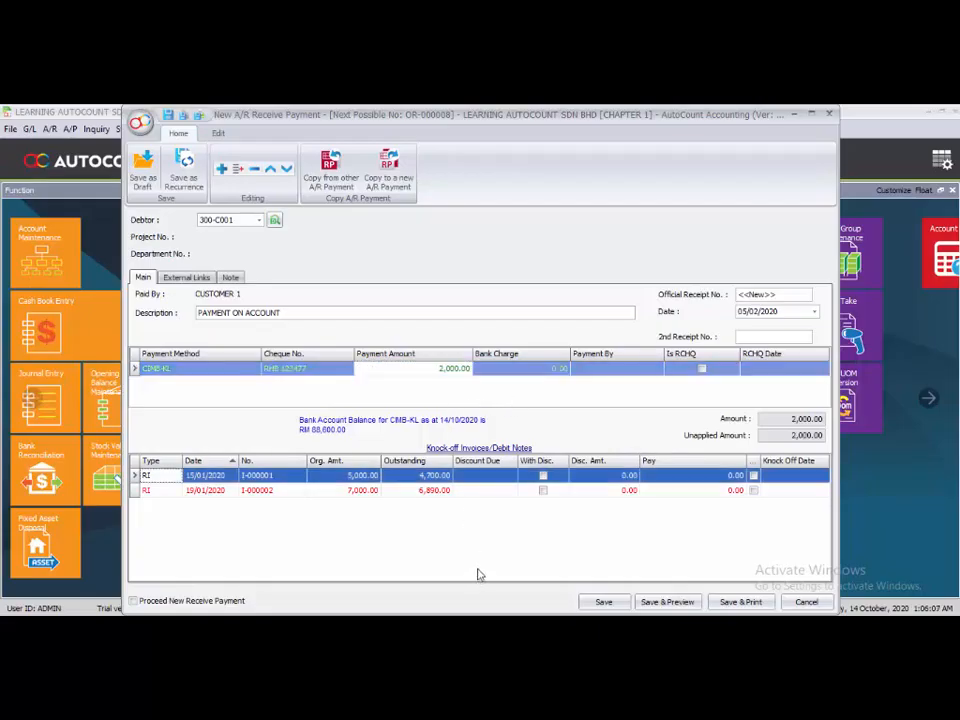
pyautogui.click(753, 476)
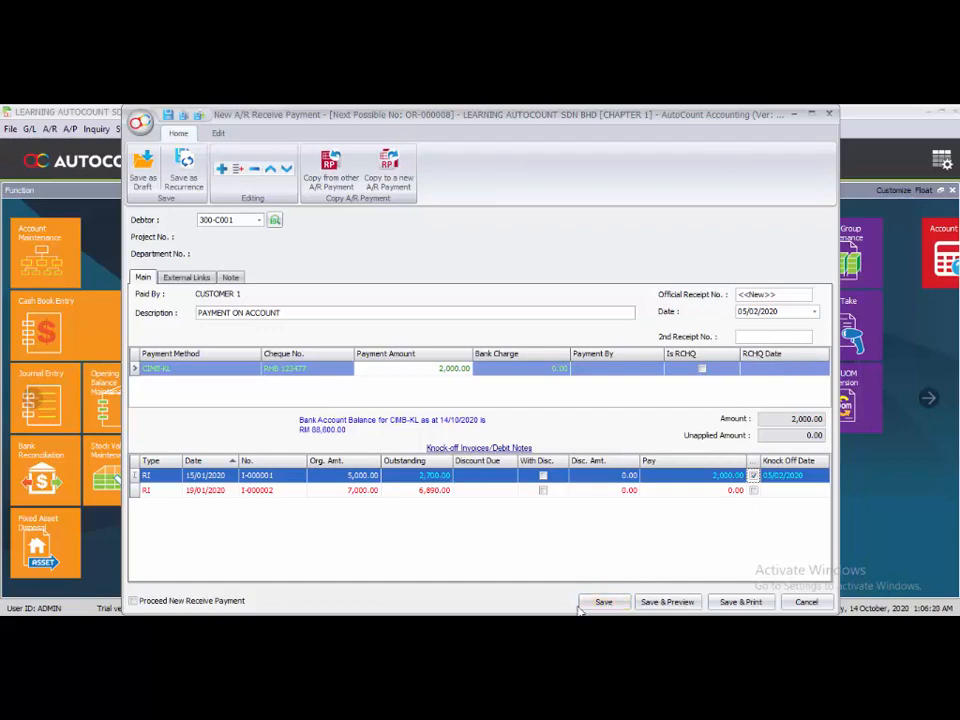
pyautogui.click(596, 603)
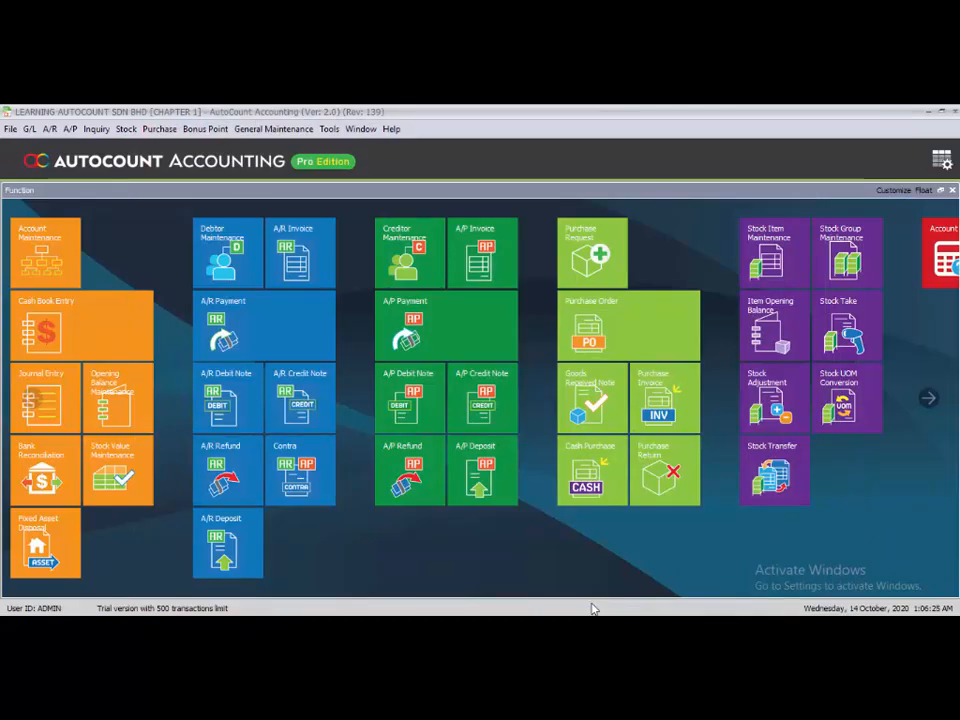
# Open the Debtor Statement Report and set its date range from 01/01/2020 to 31/01/2020
pyautogui.click(50, 129)
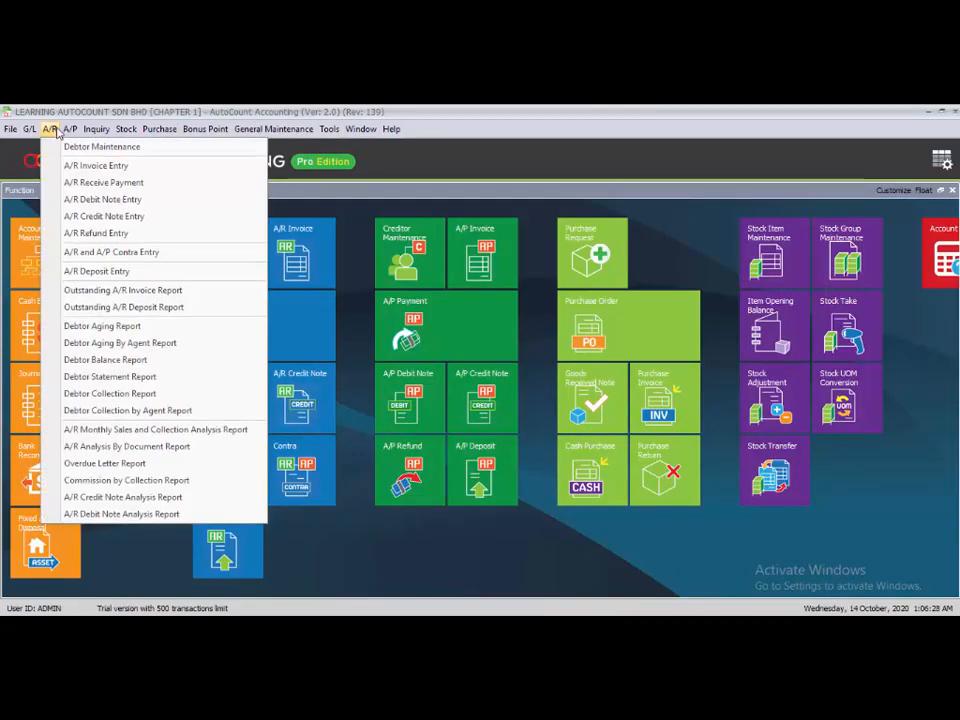
pyautogui.click(94, 377)
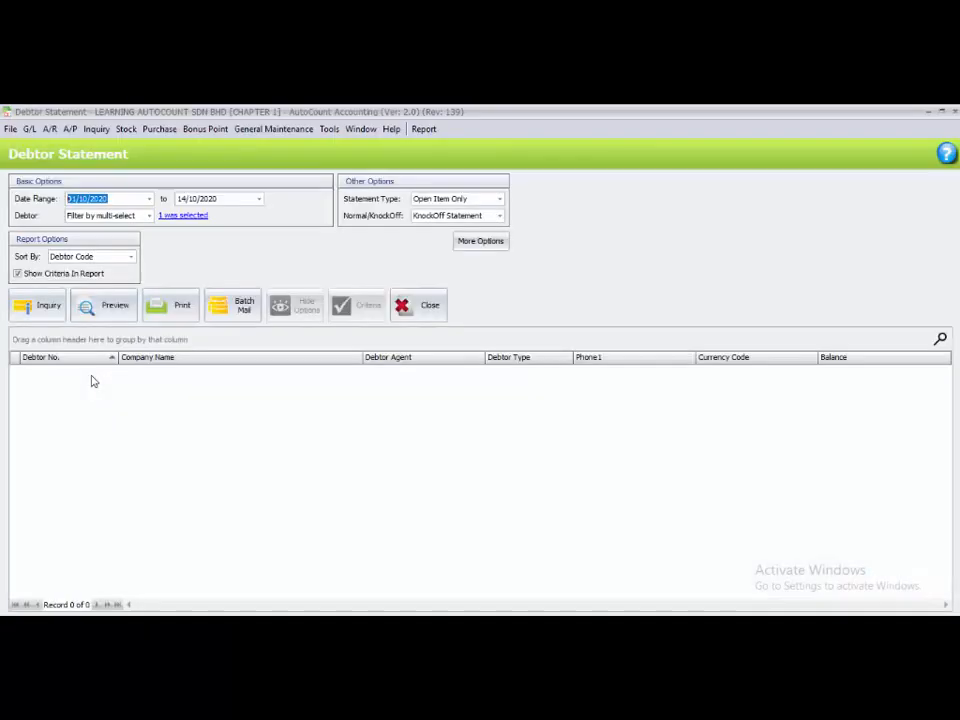
pyautogui.click(72, 199)
pyautogui.write('0101')
pyautogui.click(182, 199)
pyautogui.write('31/')
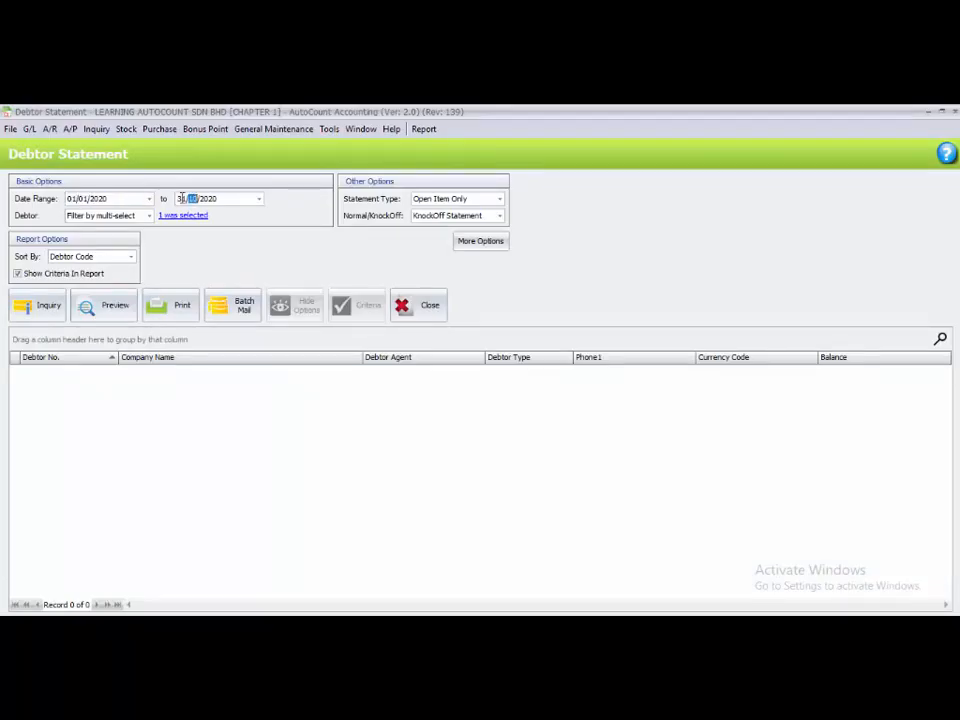
pyautogui.write('01')
# Check that only CUSTOMER 1 is selected as debtor and run the statement inquiry
pyautogui.click(184, 216)
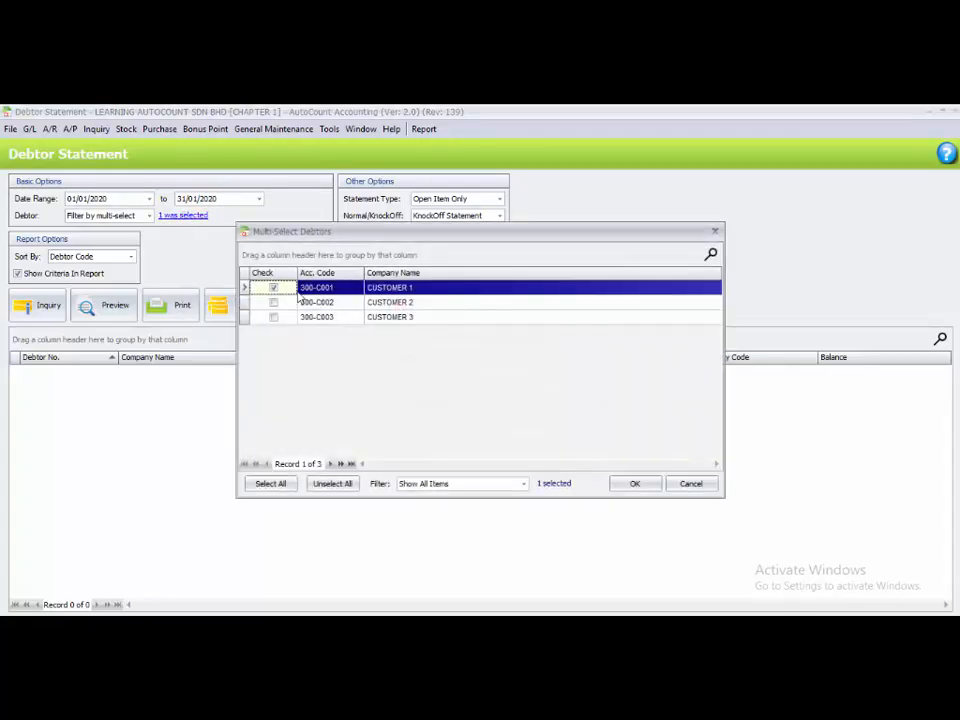
pyautogui.click(715, 231)
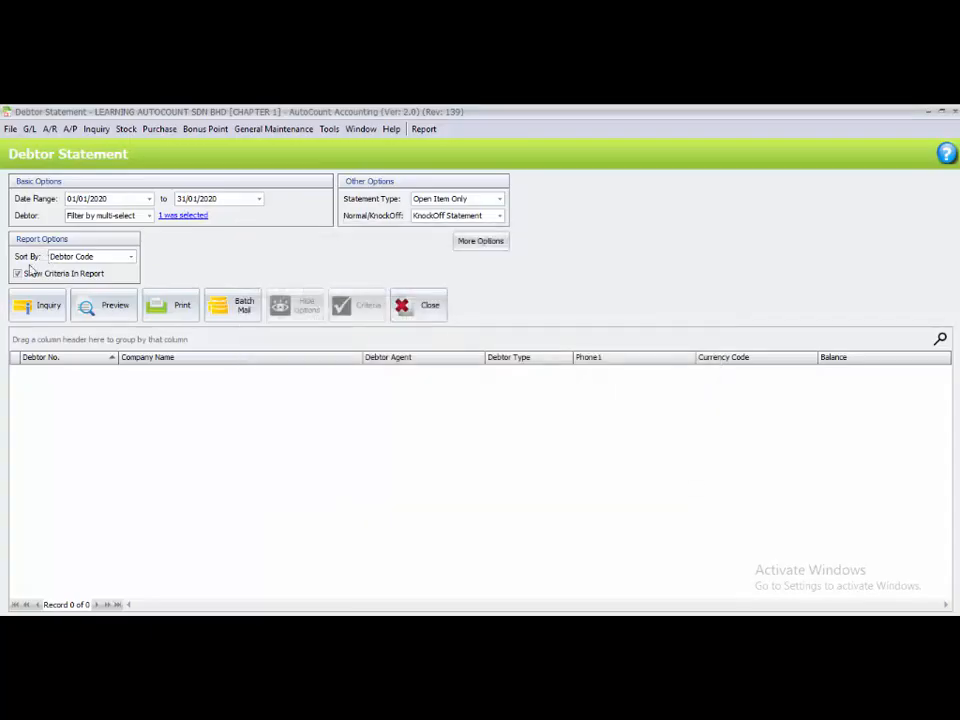
pyautogui.click(25, 312)
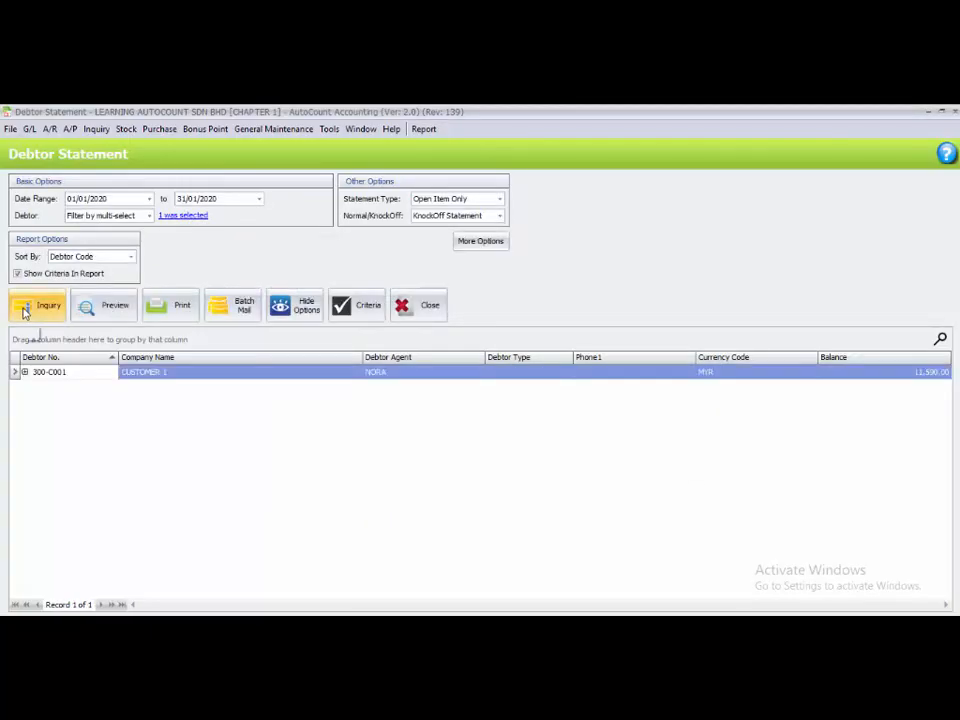
# Preview the Debtor Statement - 12 Months report, examine the returned cheque and post-dated cheque entries, and close the preview
pyautogui.click(122, 310)
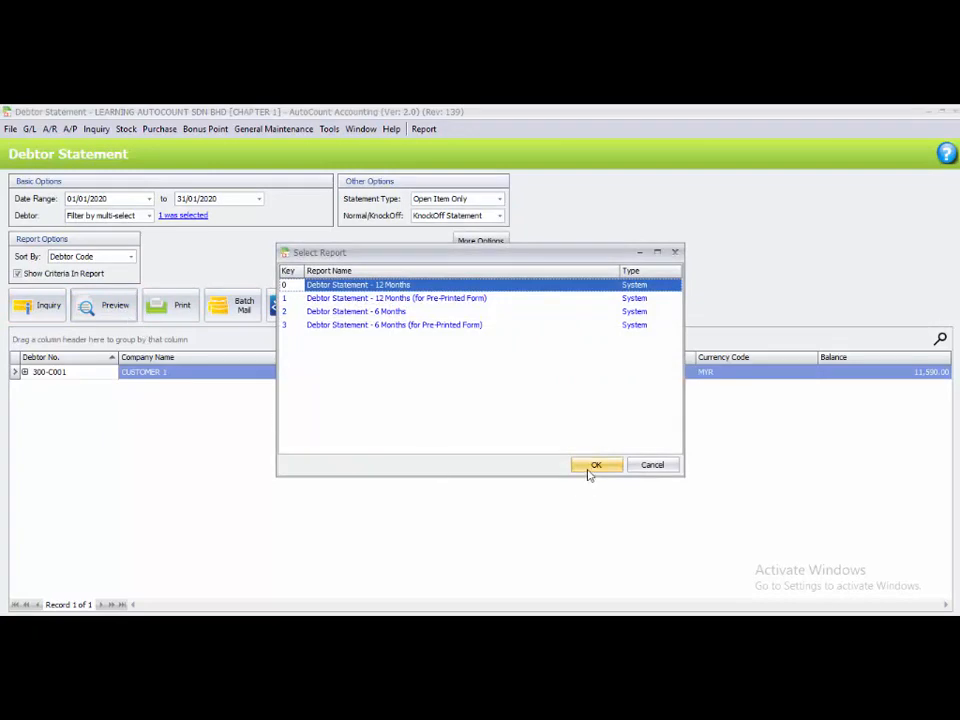
pyautogui.click(591, 467)
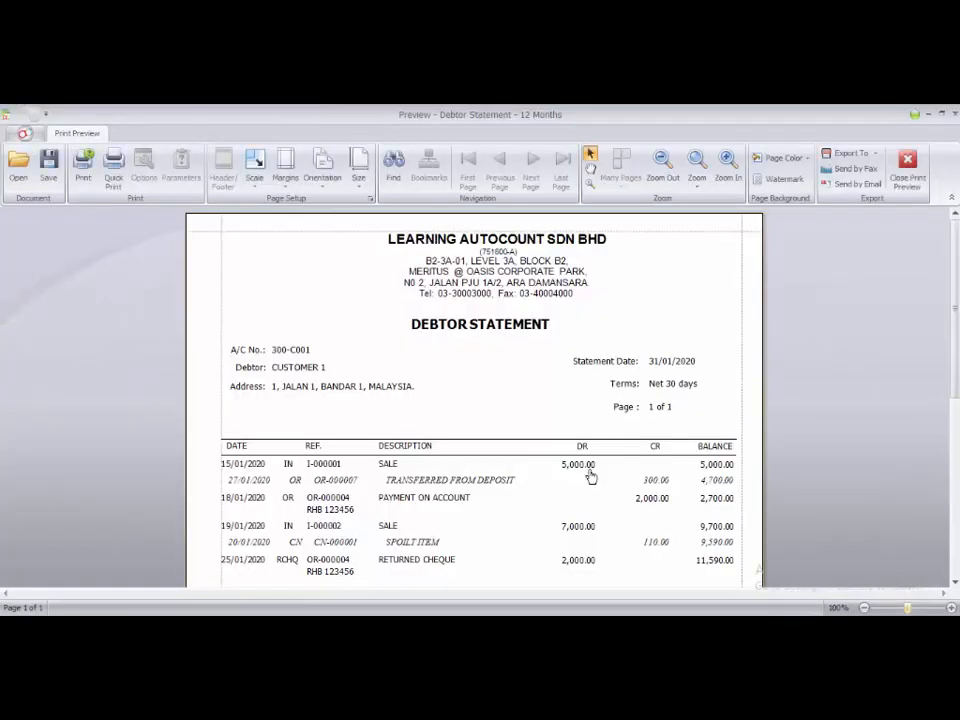
pyautogui.scroll(-3, 590, 476)
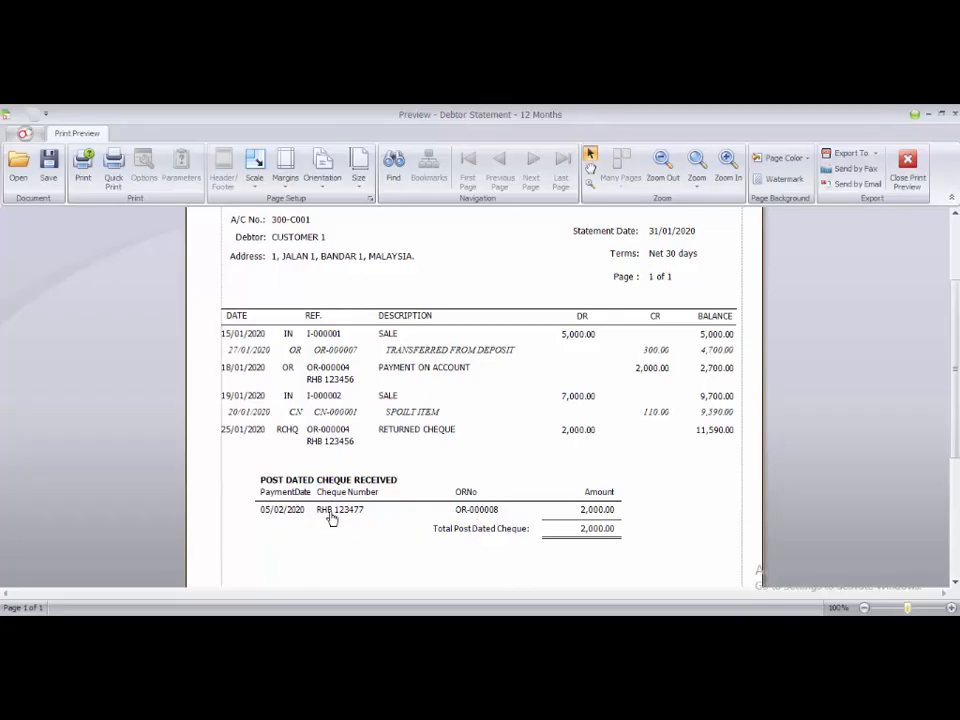
pyautogui.scroll(1, 331, 515)
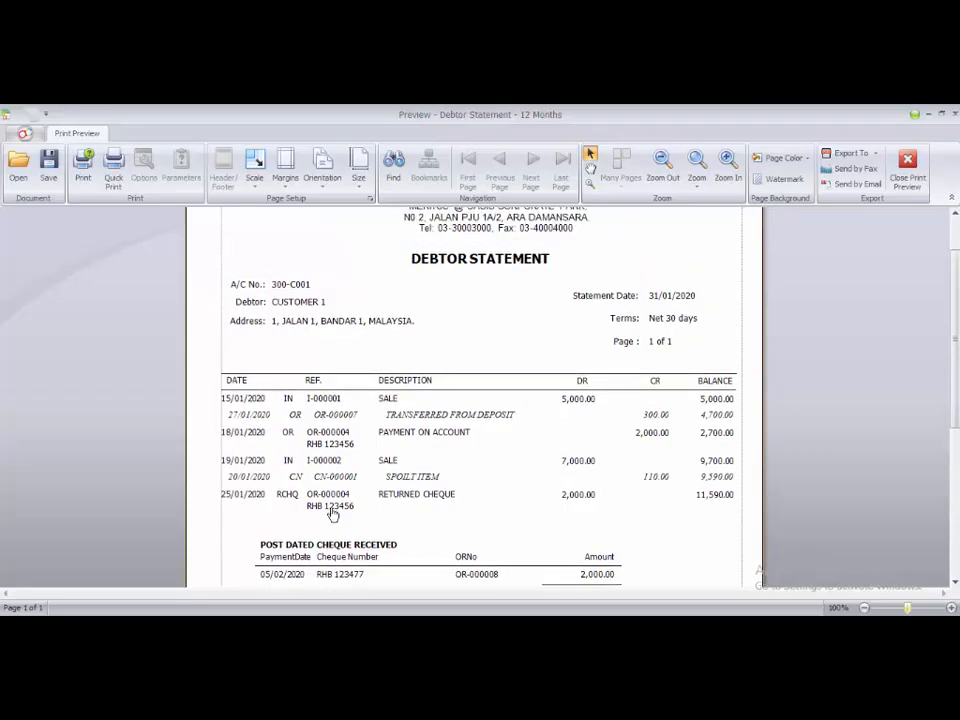
pyautogui.scroll(1, 332, 514)
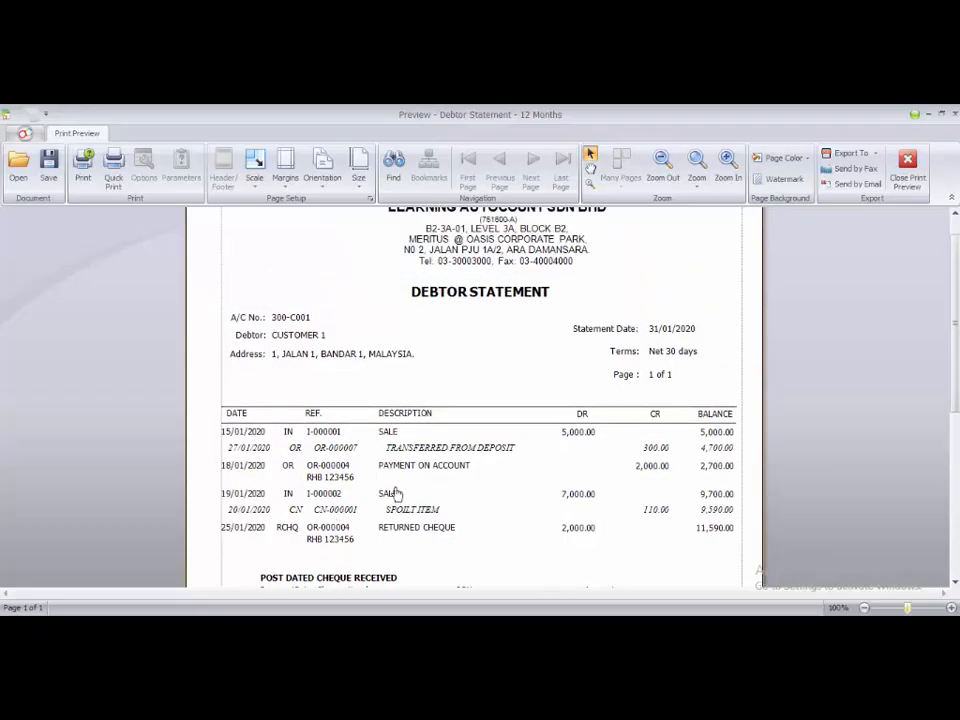
pyautogui.click(907, 190)
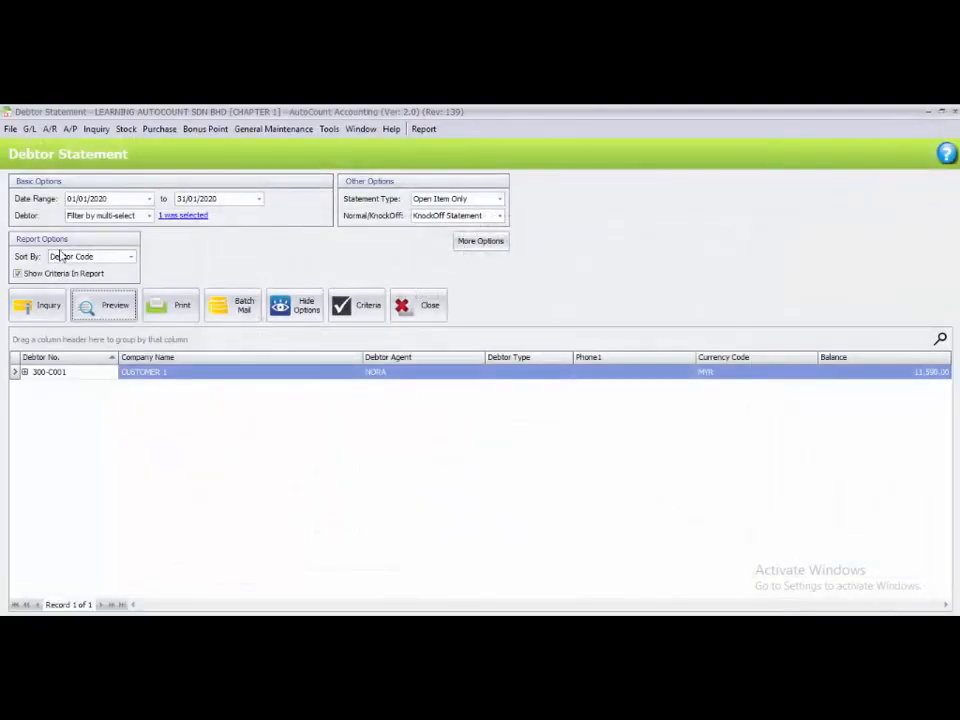
# Change the statement's end date to 28/02/2020 and rerun the inquiry
pyautogui.click(182, 199)
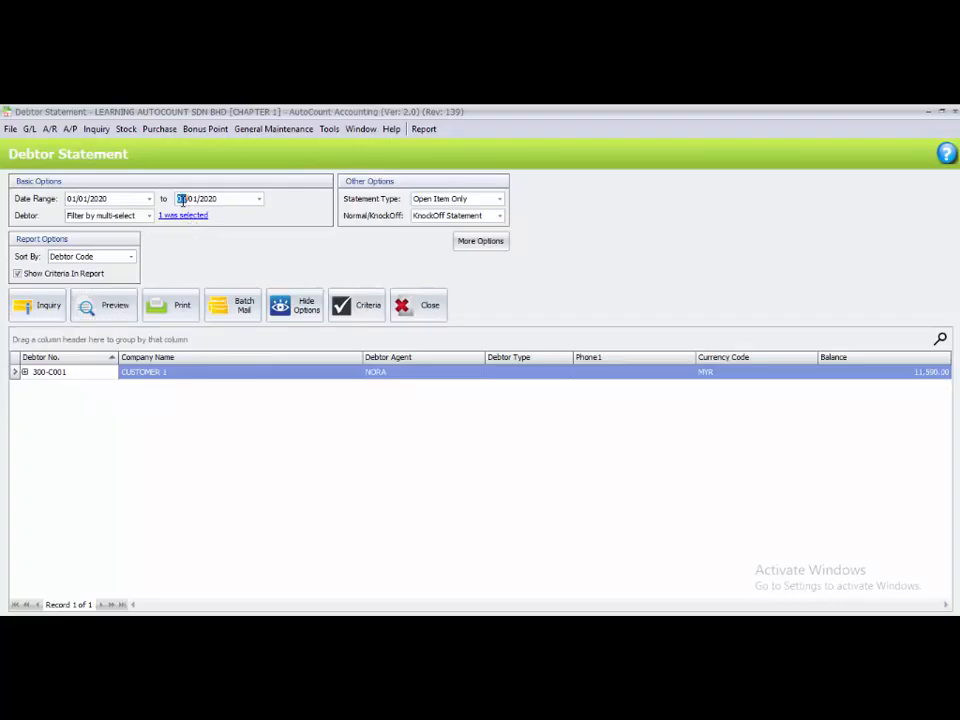
pyautogui.write('29/')
pyautogui.write('02')
pyautogui.click(36, 311)
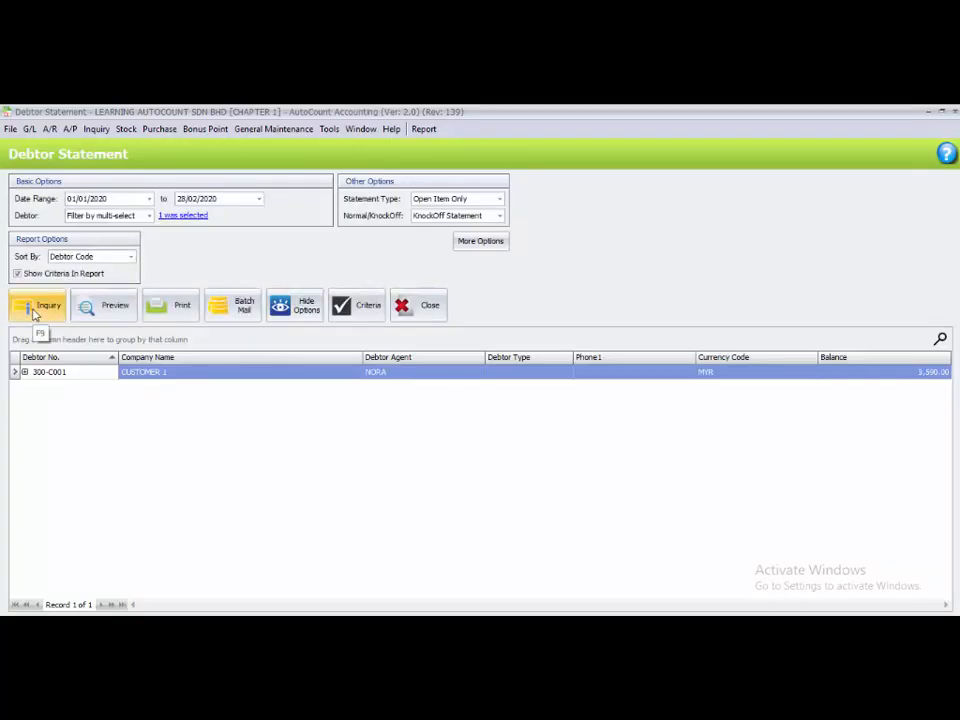
# Preview the 12 Months debtor statement again to check the 05/02/2020 payment, and close the preview and the Debtor Statement window
pyautogui.click(107, 305)
pyautogui.click(592, 468)
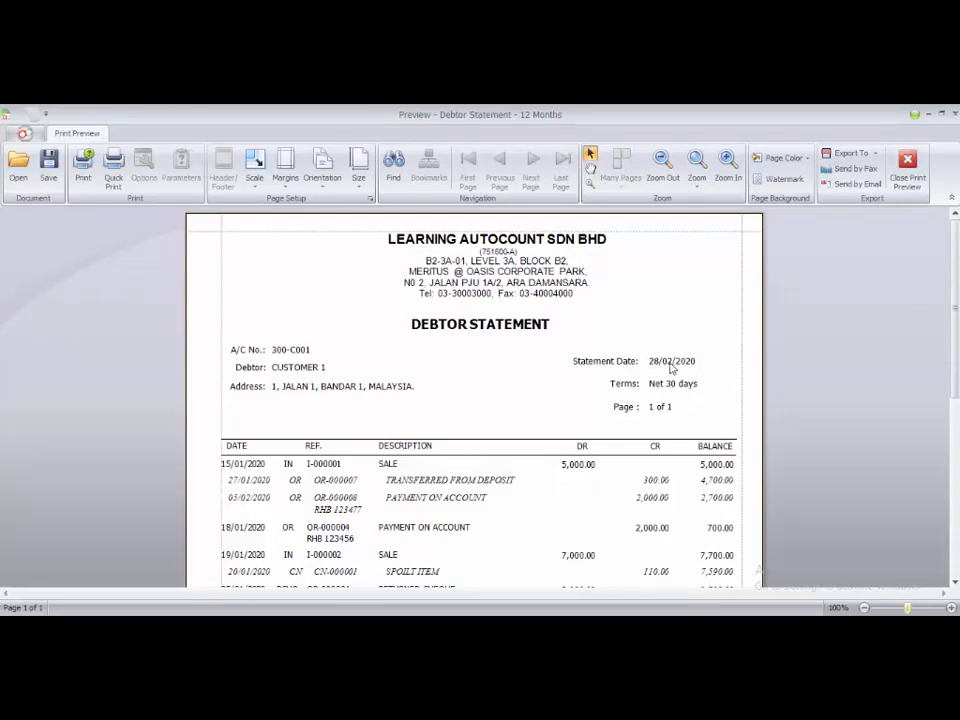
pyautogui.scroll(-3, 585, 450)
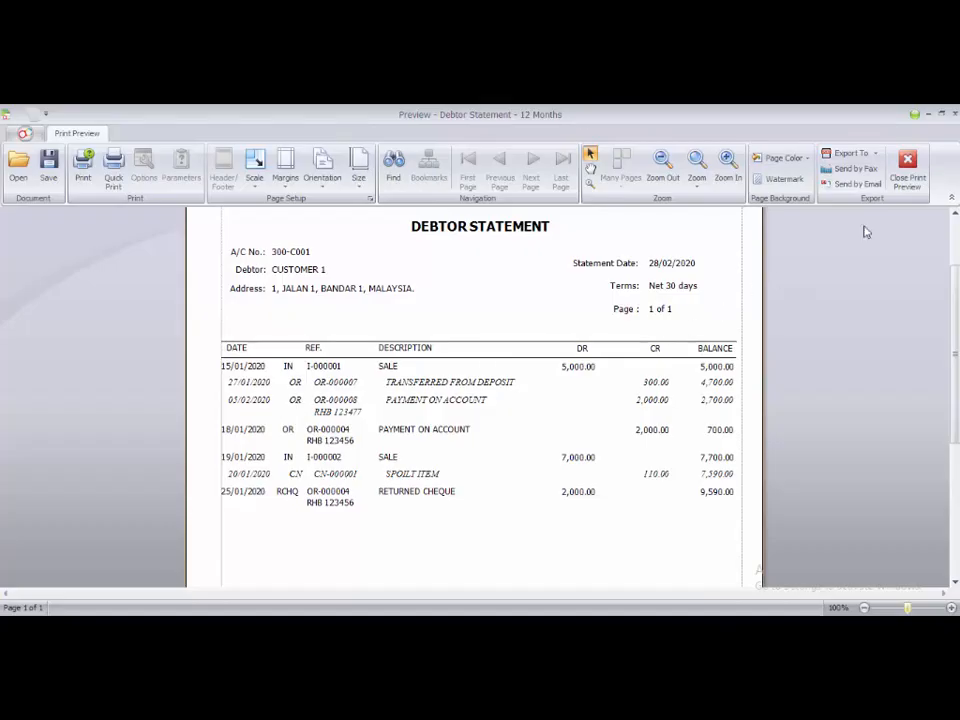
pyautogui.click(905, 168)
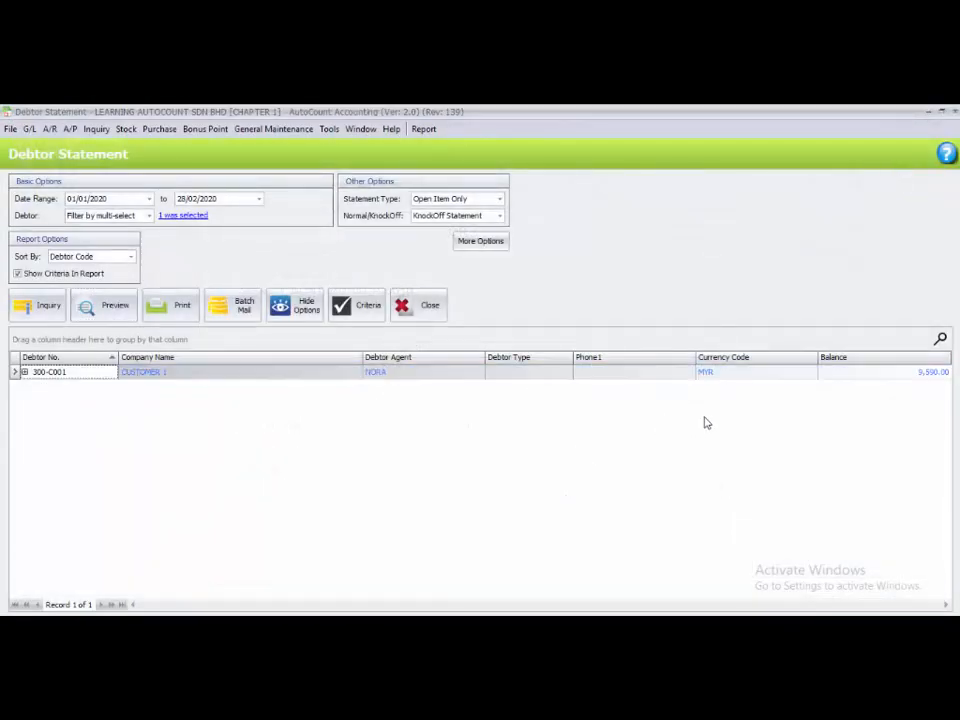
pyautogui.click(954, 111)
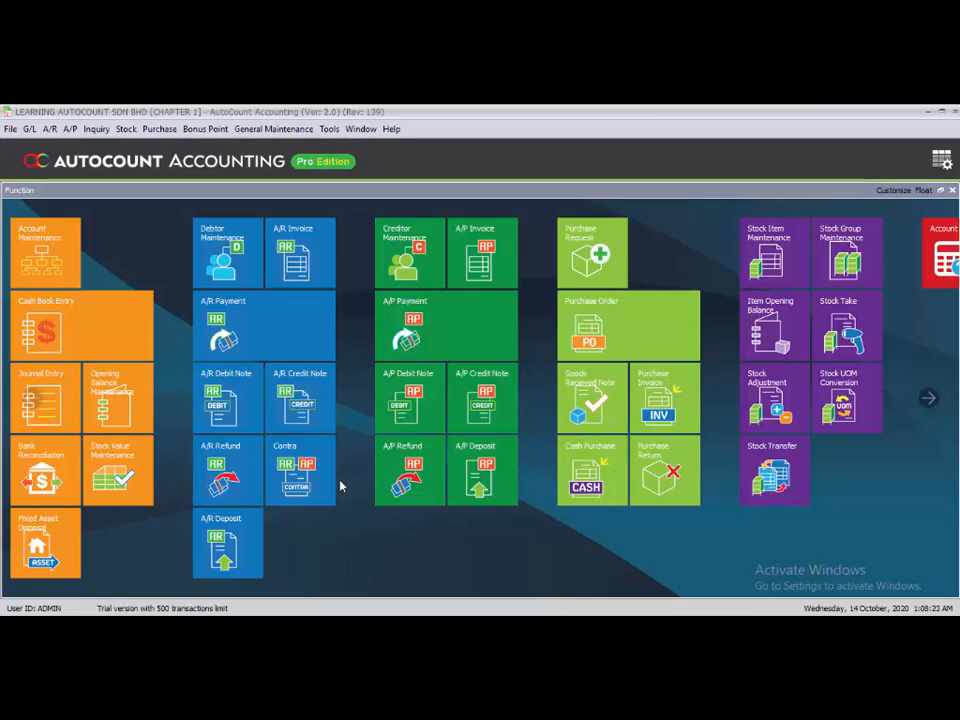
# Open the database backup dialog and name the backup file BACKUP TASK 2.14
pyautogui.click(329, 129)
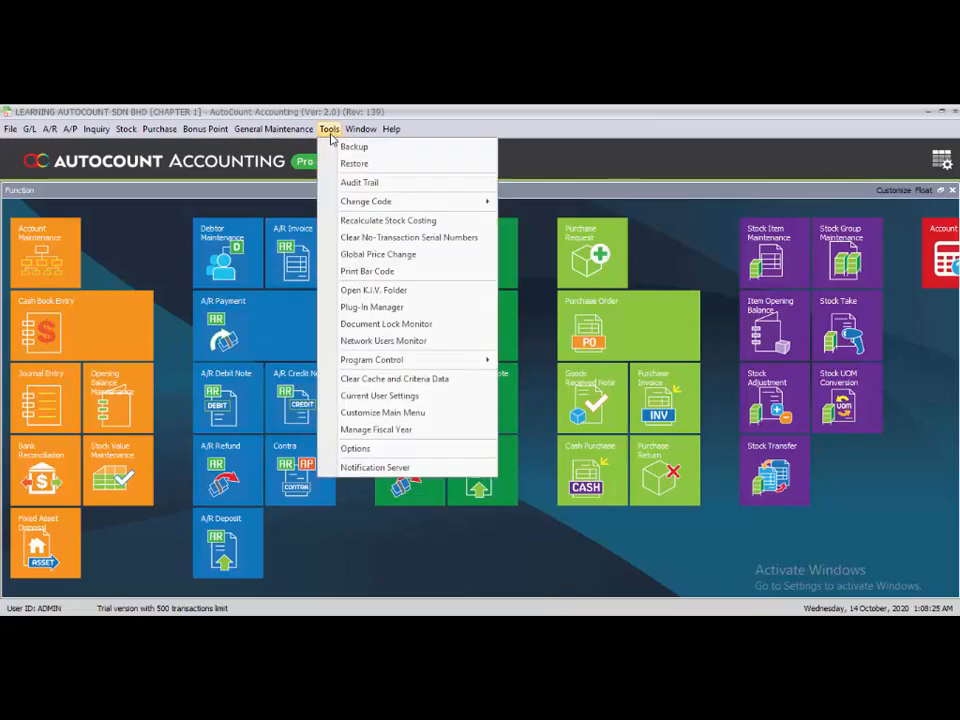
pyautogui.click(370, 149)
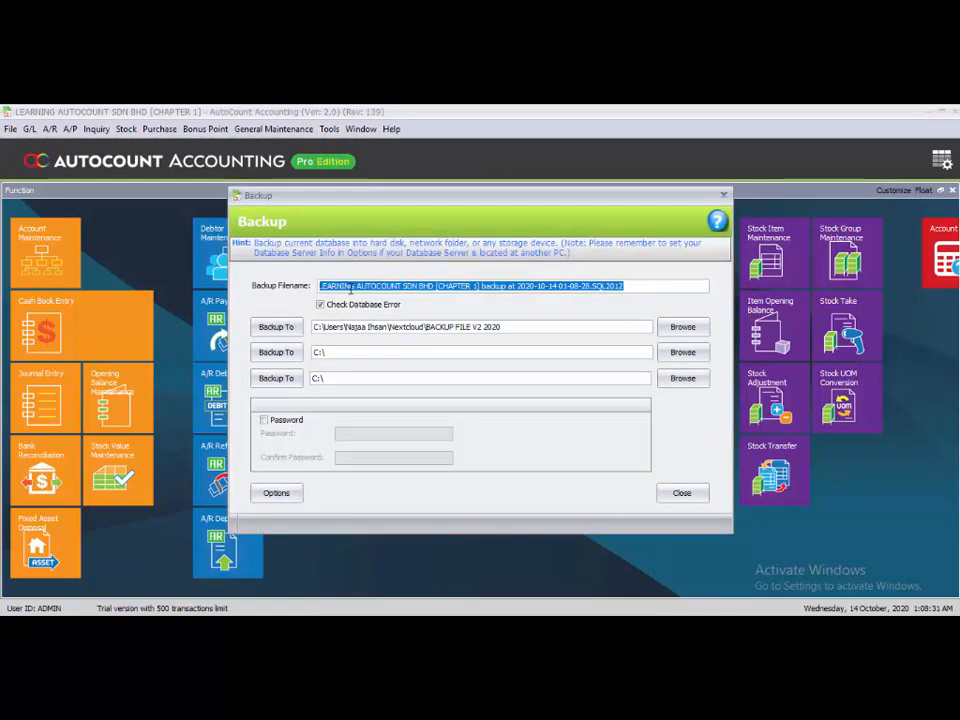
pyautogui.press('BackSpace')
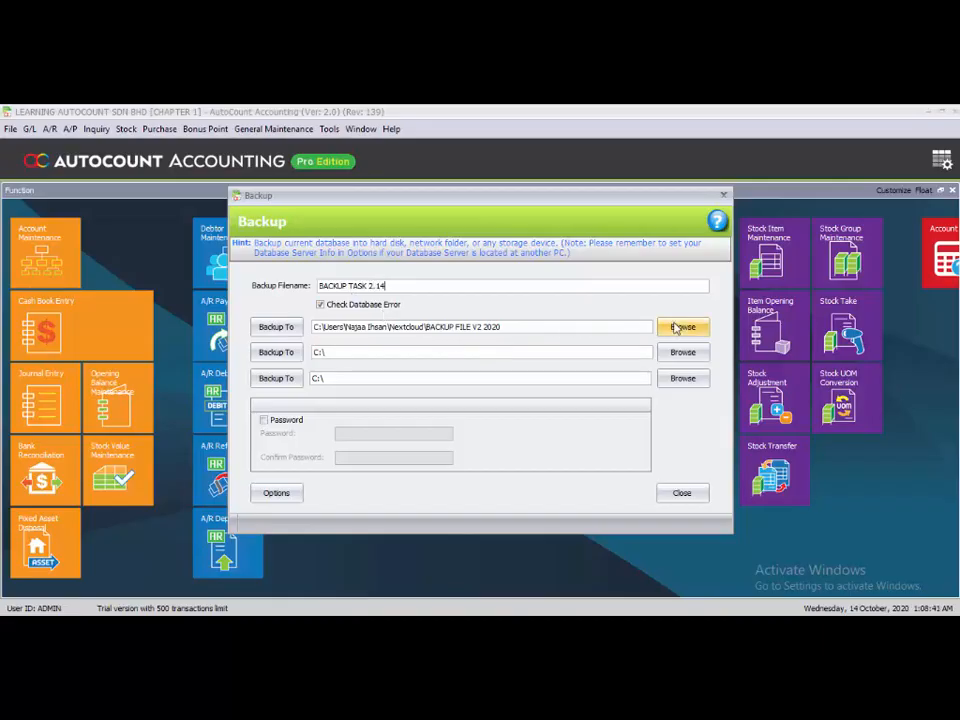
# Change the first backup destination to the Desktop folder
pyautogui.click(676, 329)
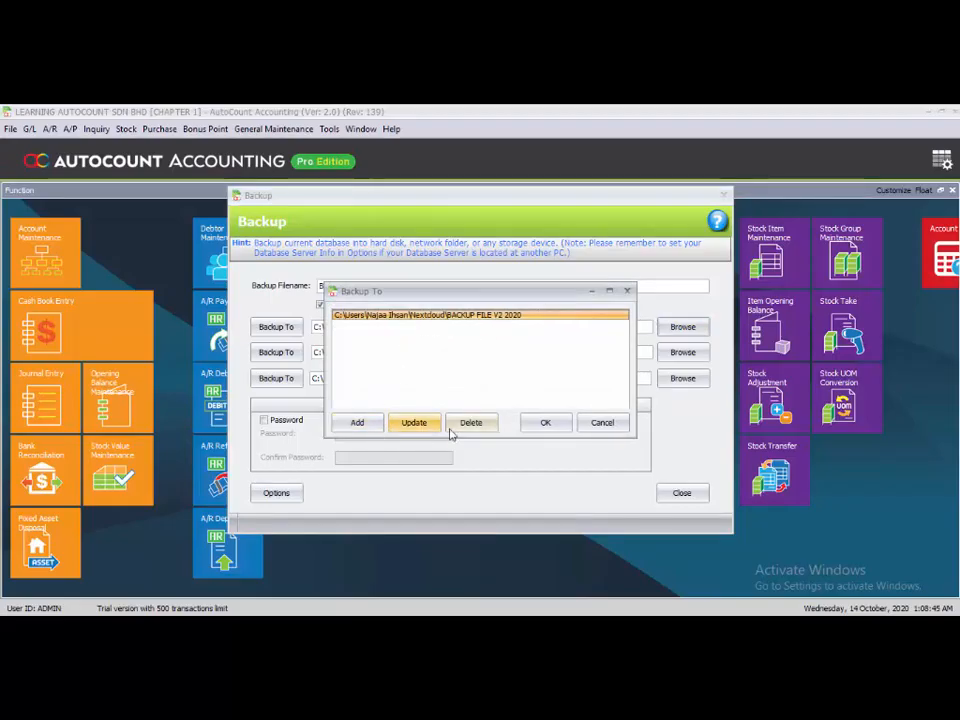
pyautogui.click(413, 422)
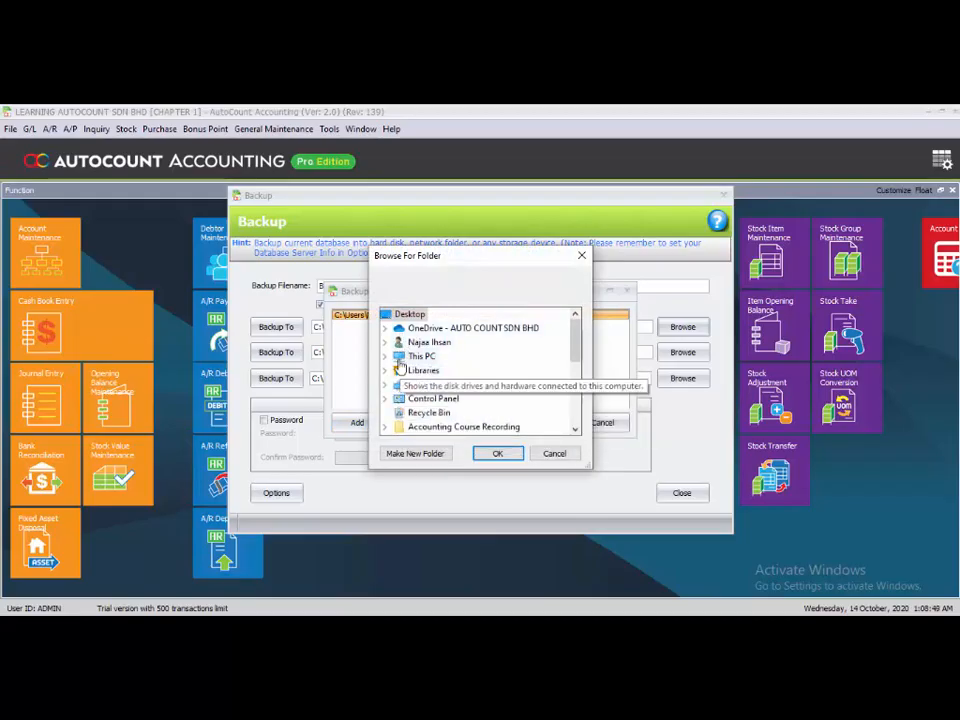
pyautogui.click(497, 453)
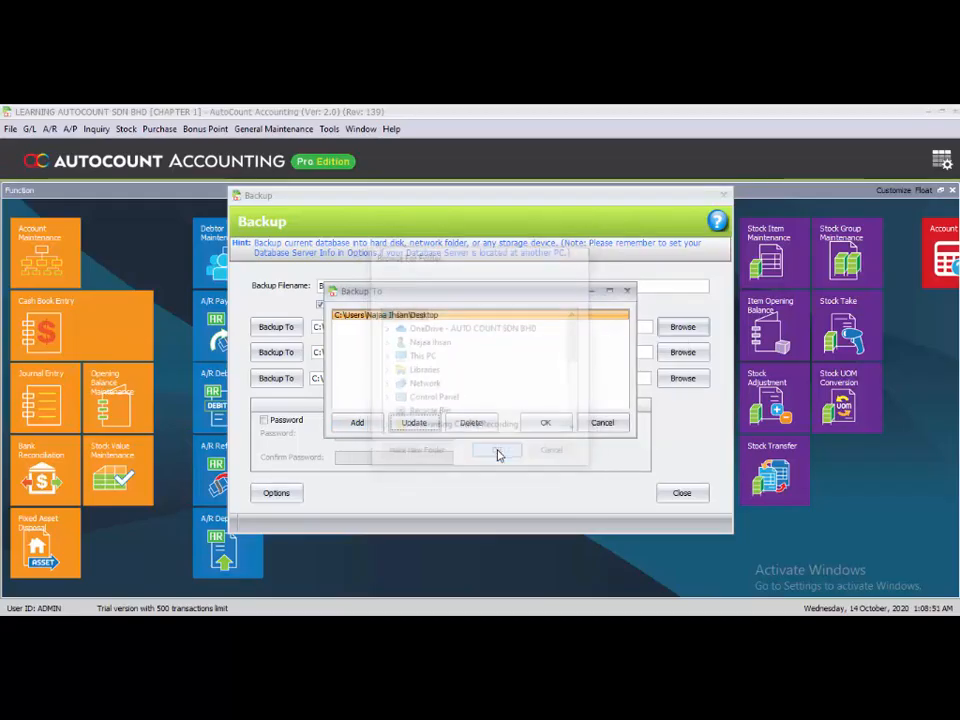
pyautogui.click(546, 422)
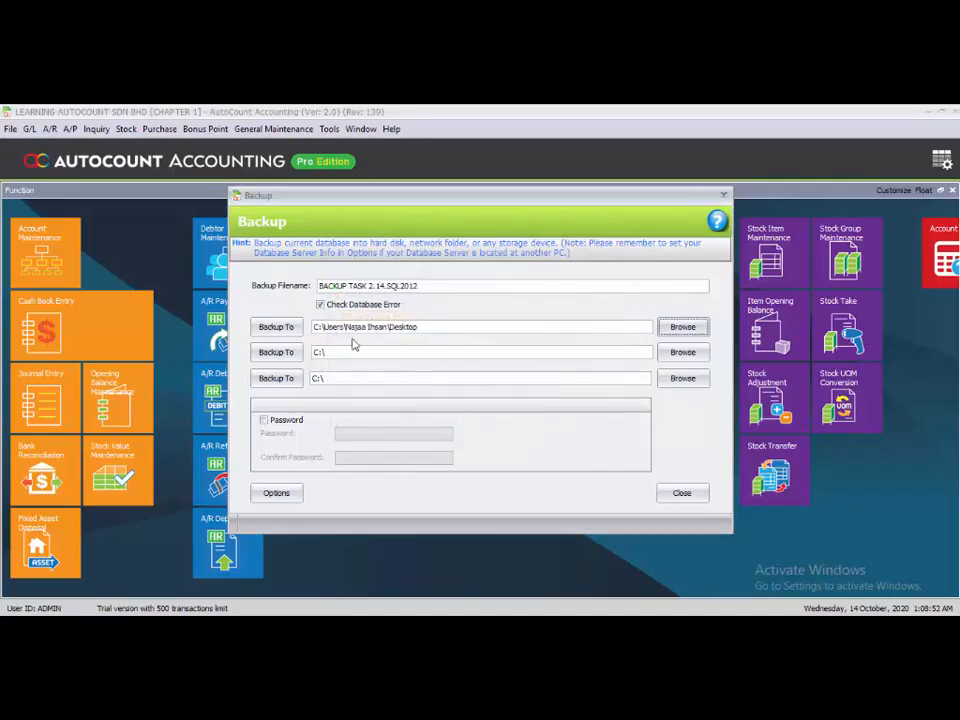
# Back up the database to the Desktop destination and close the backup dialog
pyautogui.click(272, 333)
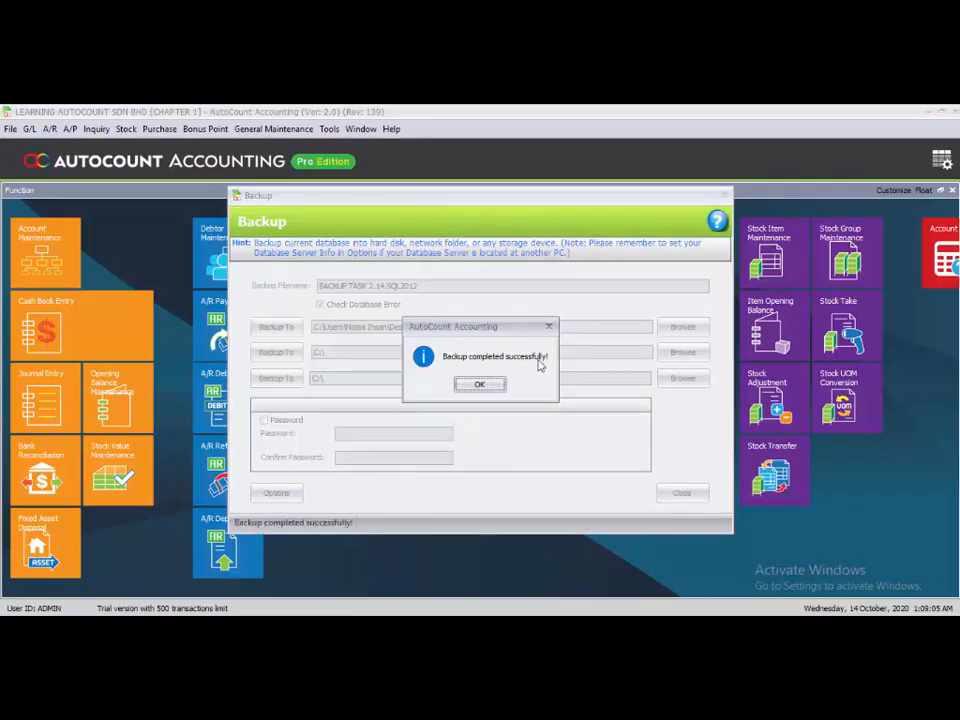
pyautogui.click(489, 386)
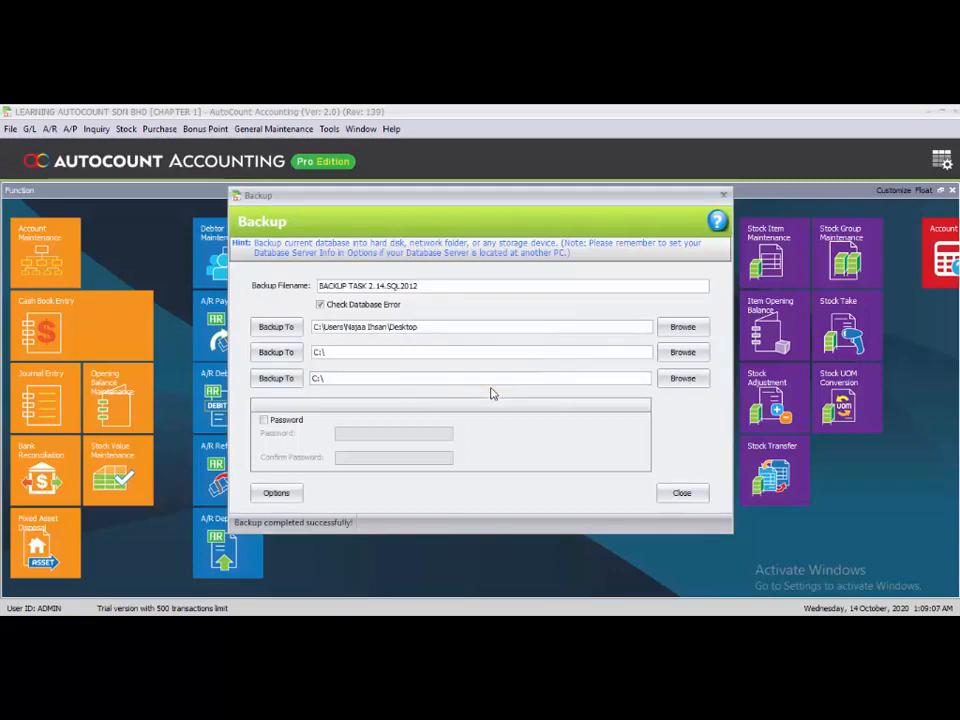
pyautogui.click(682, 494)
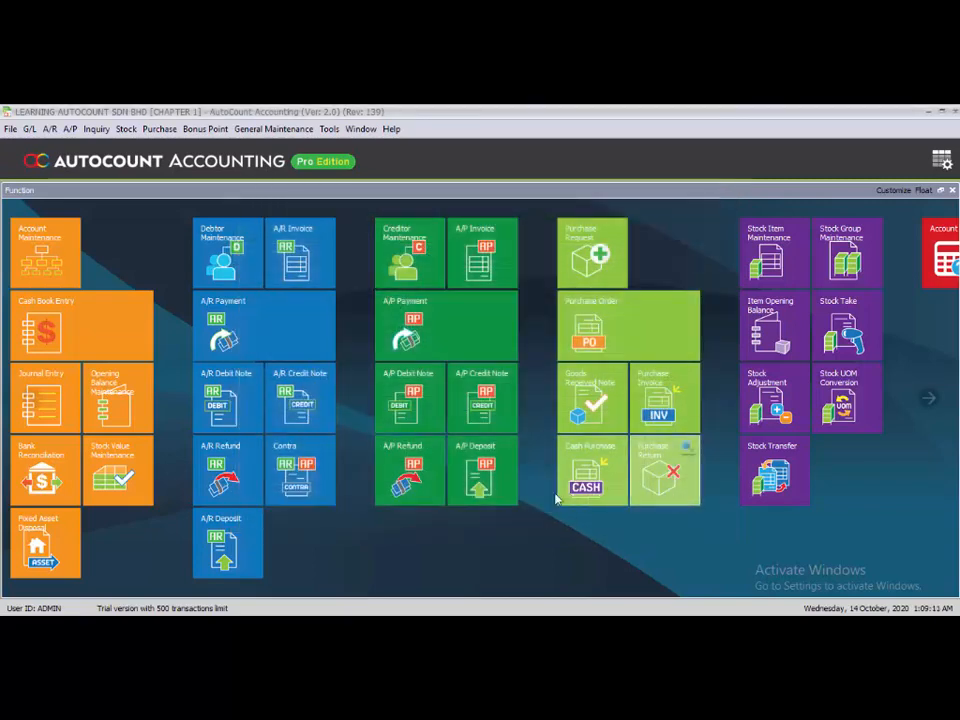